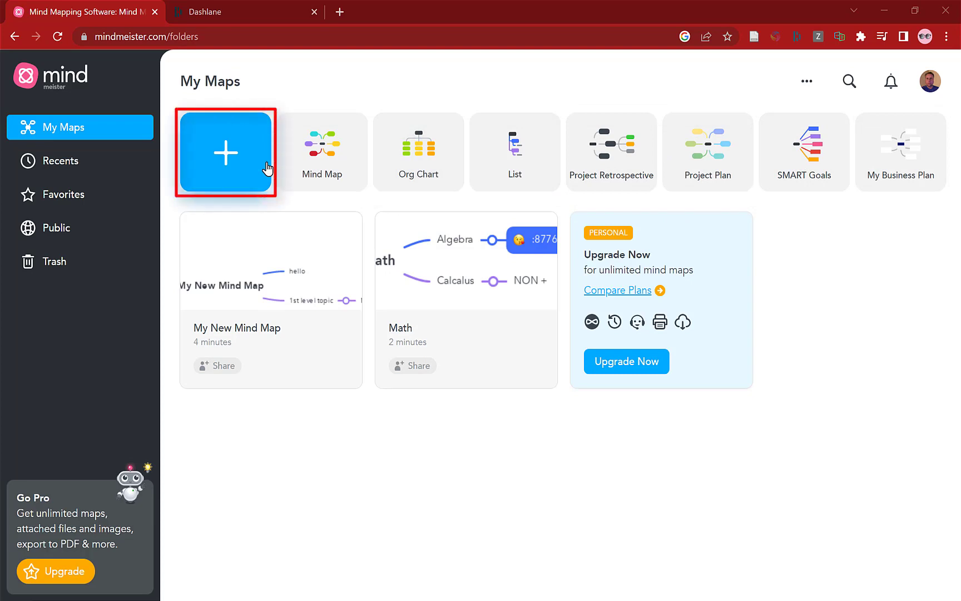
# - Create a new blank mind map and start editing the 'My New Mind Map' central topic
pyautogui.click(226, 157)
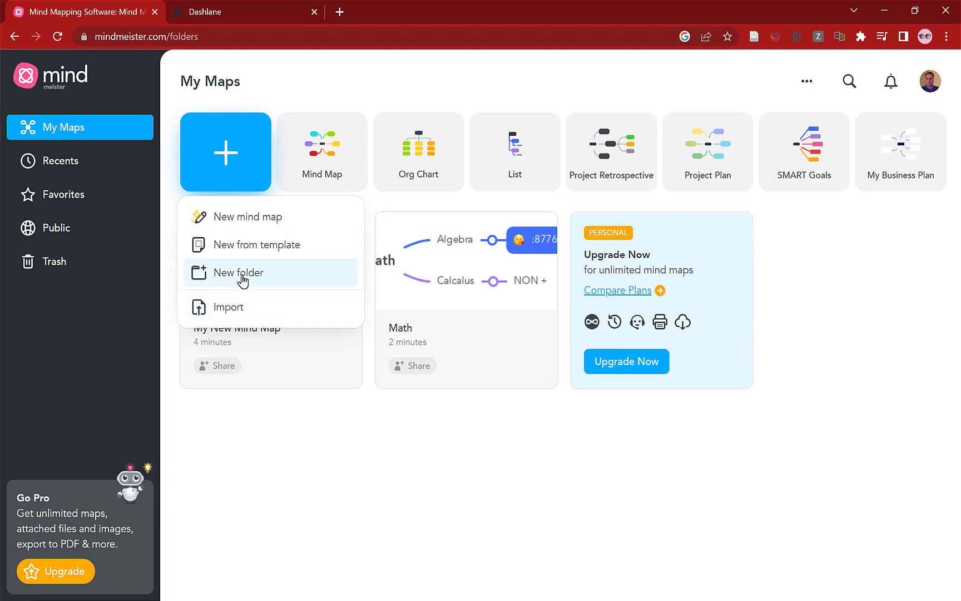
pyautogui.click(239, 223)
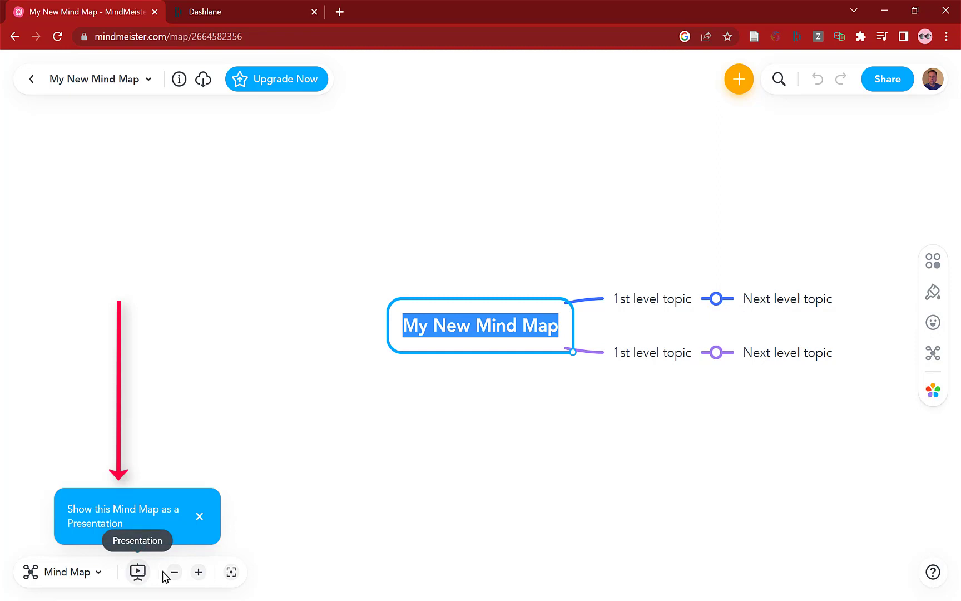
pyautogui.click(198, 572)
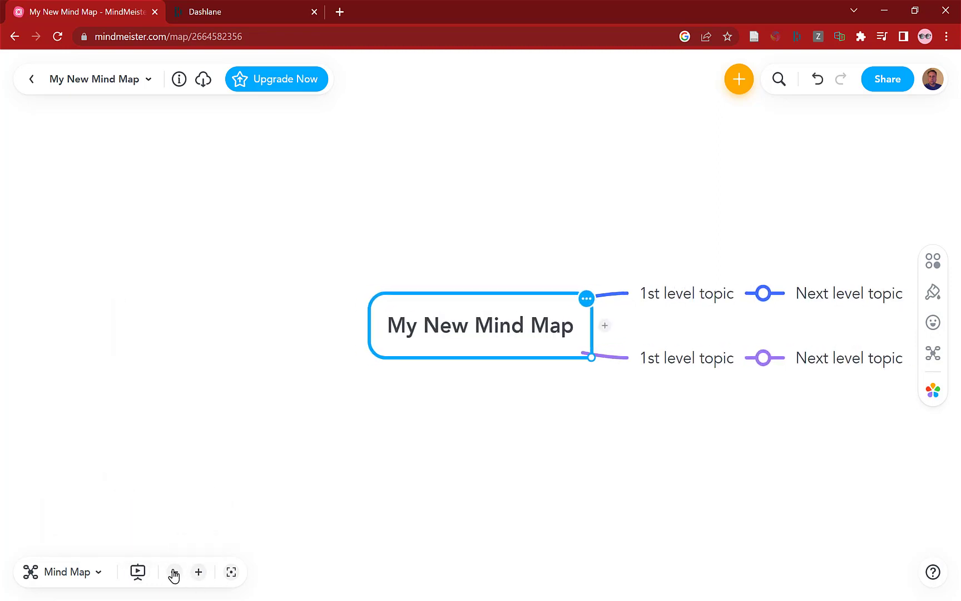
pyautogui.click(173, 573)
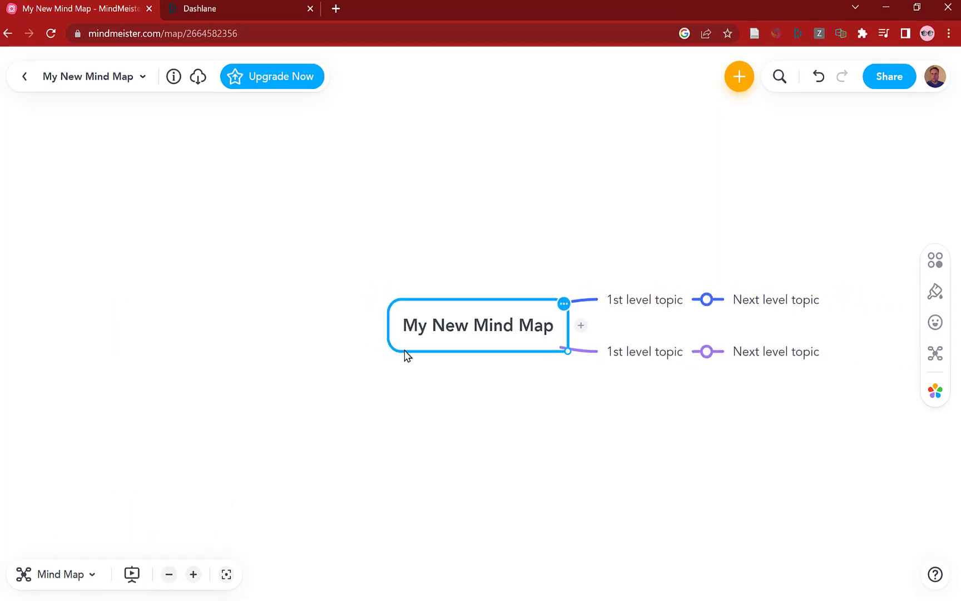
pyautogui.click(489, 328)
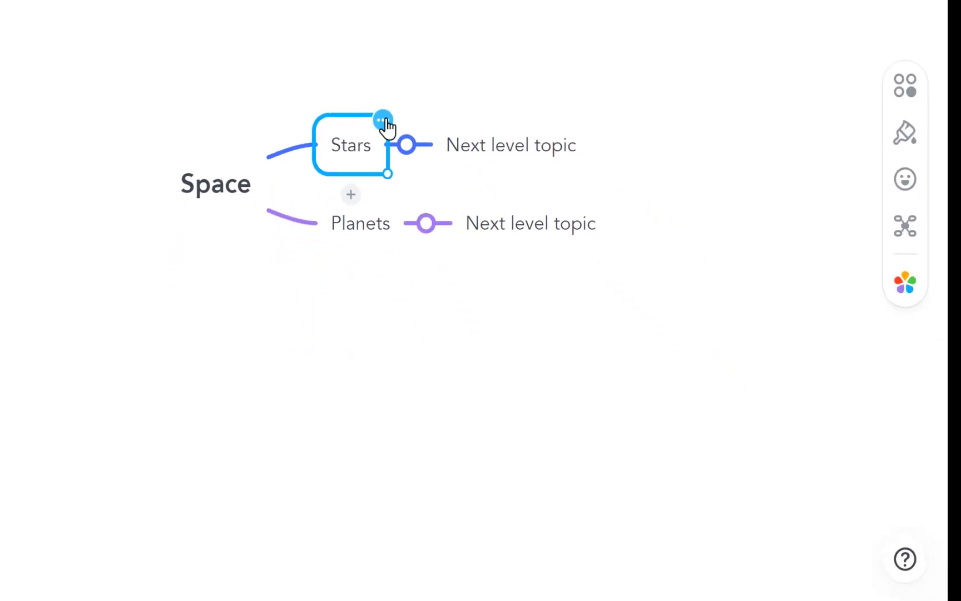
# - Open the options menu on the Stars topic
pyautogui.click(450, 223)
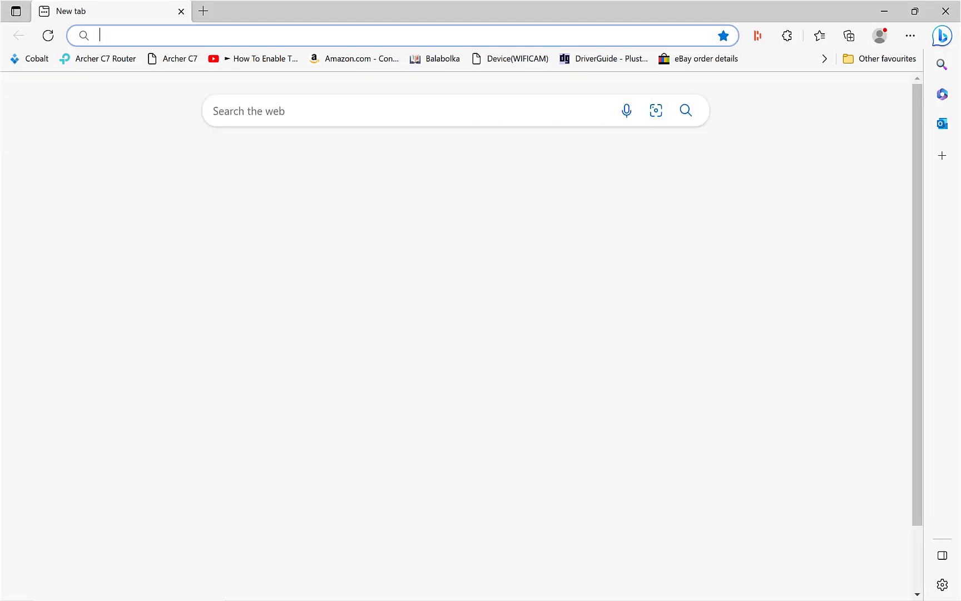
# - Search the web for 'stars in space' in Edge and scroll through the results
pyautogui.write('spac')
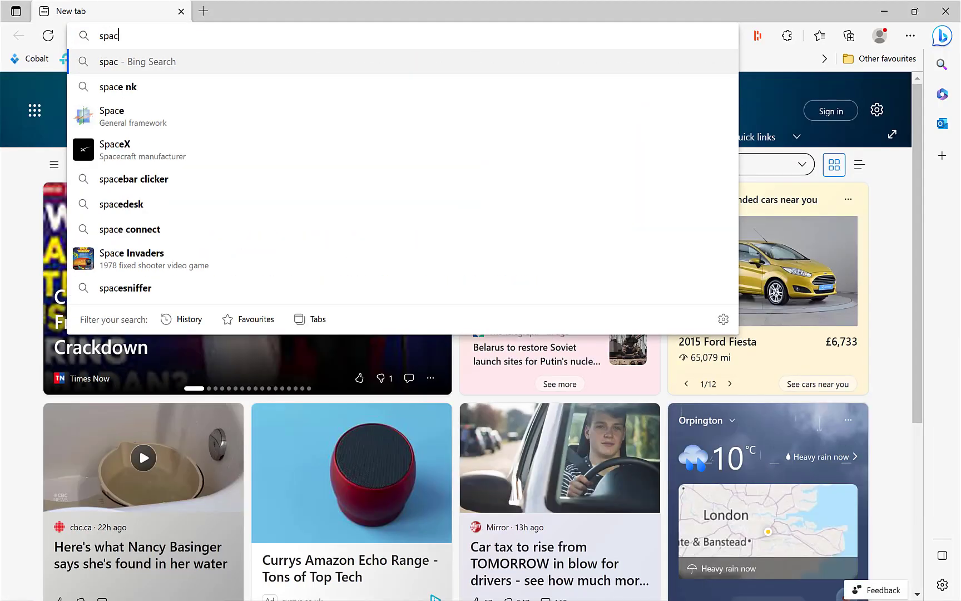
pyautogui.press('BackSpace')
pyautogui.press('BackSpace')
pyautogui.press('BackSpace')
pyautogui.press('BackSpace')
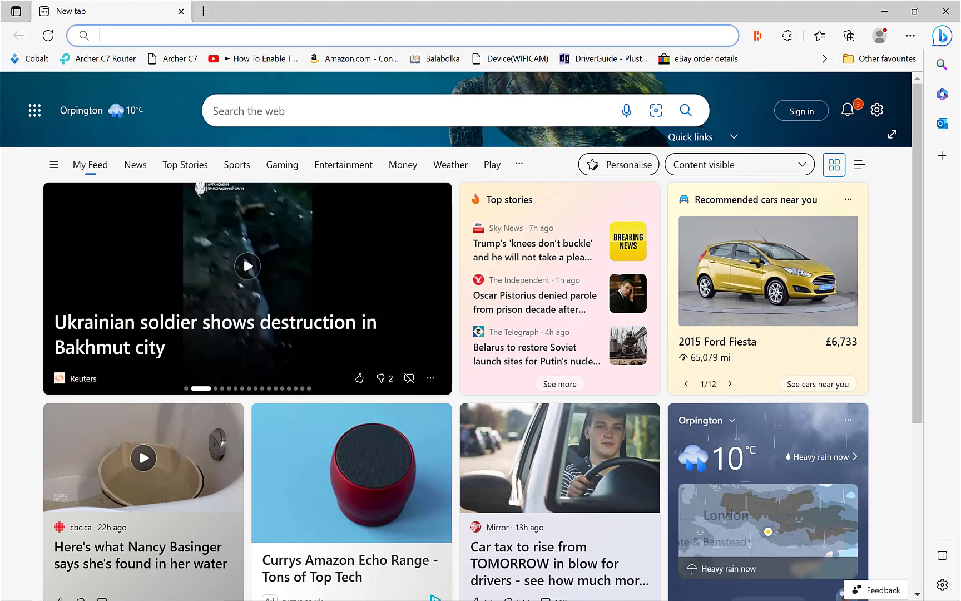
pyautogui.write('stars in space')
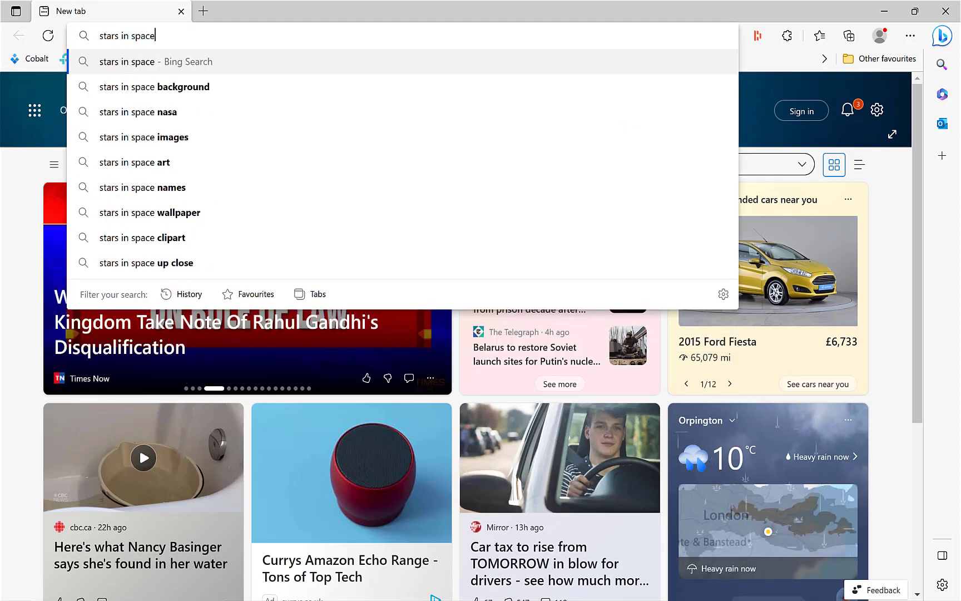
pyautogui.press('Return')
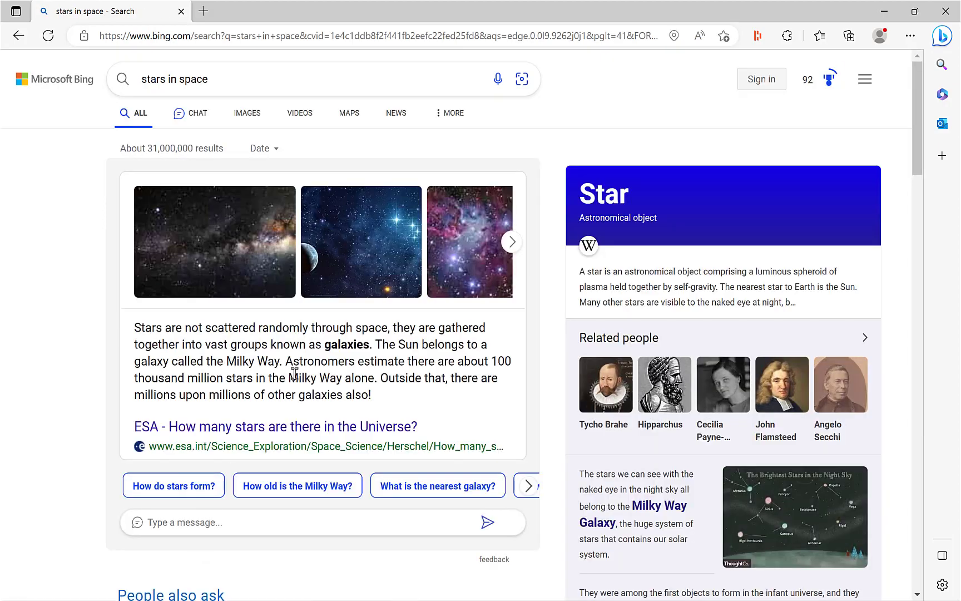
pyautogui.scroll(-10, 294, 373)
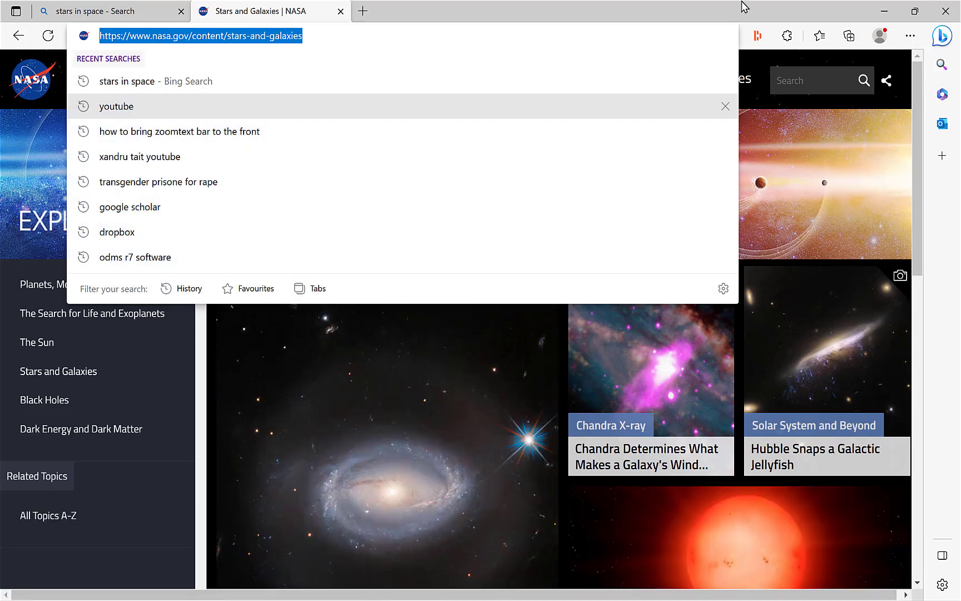
# - Attach the copied NASA Stars and Galaxies URL as a link on the Stars topic
pyautogui.click(885, 11)
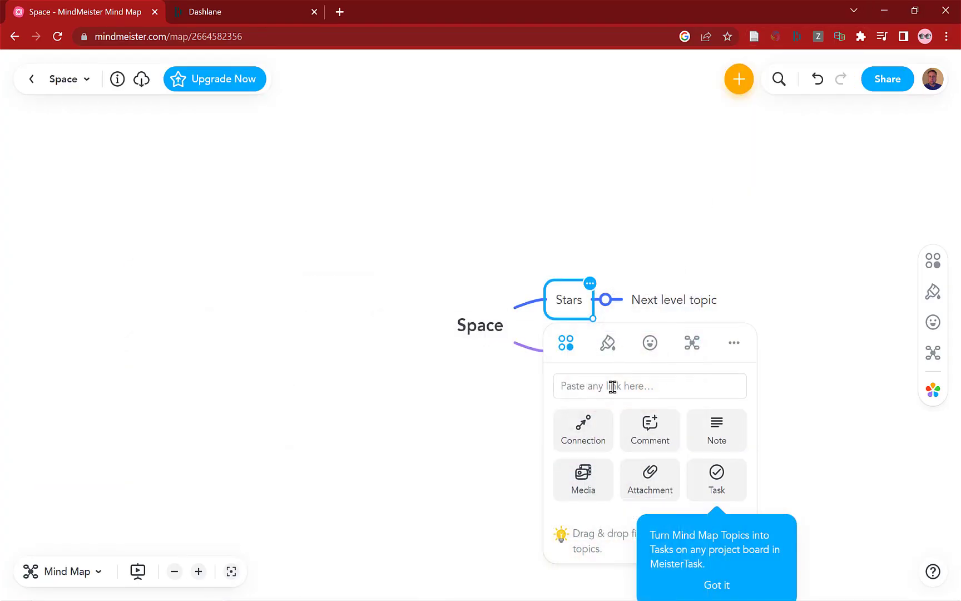
pyautogui.click(584, 386)
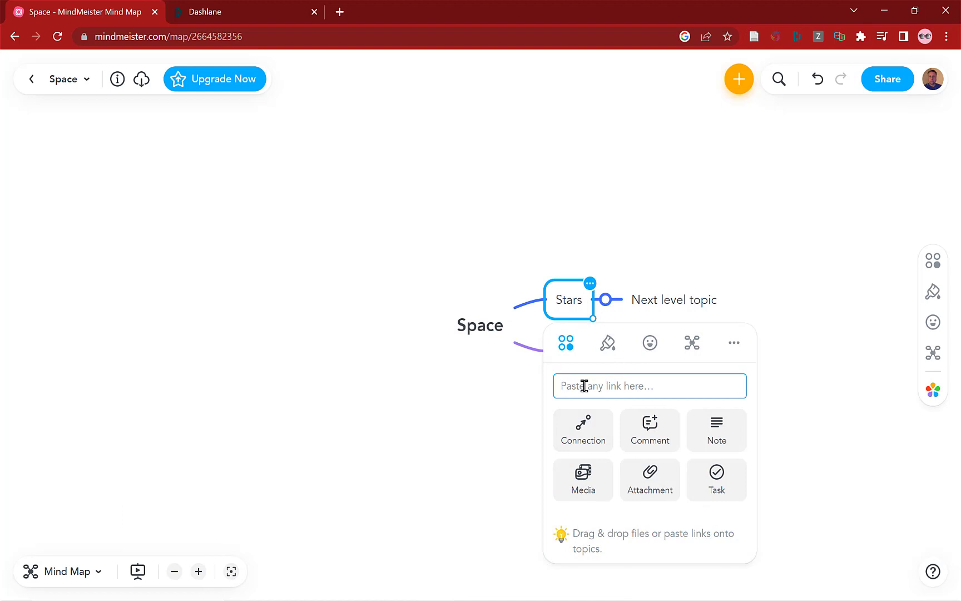
pyautogui.write('https://www.nasa.gov/content/stars-and-galaxies')
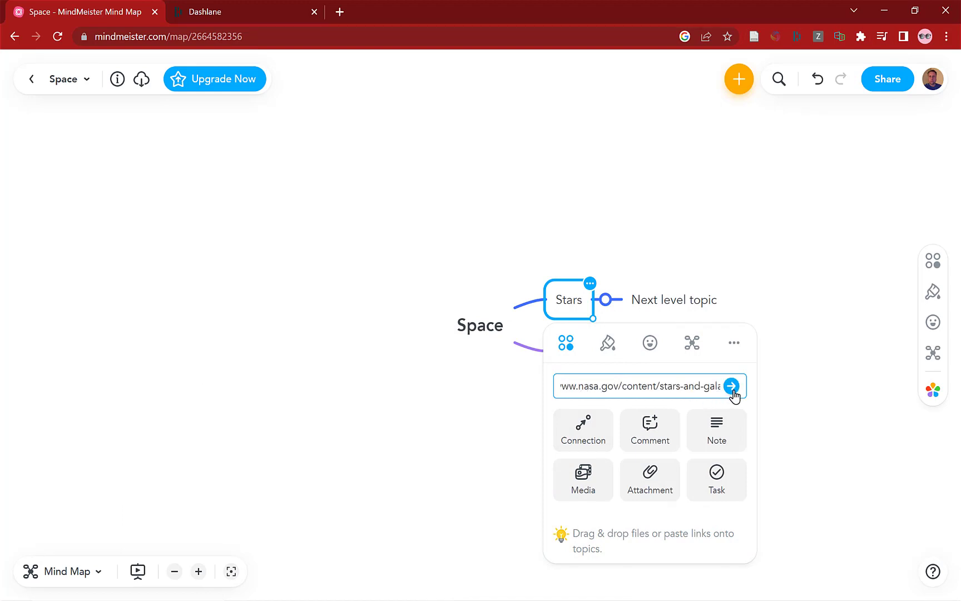
pyautogui.click(731, 386)
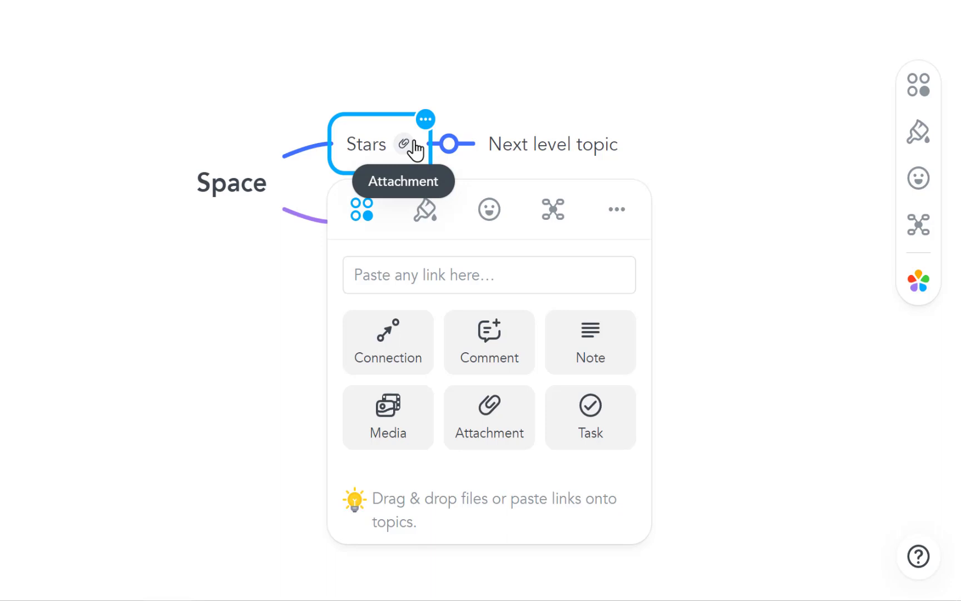
# - Post a 'Nasa' comment with a grinning-face emoji on Stars and review the thread
pyautogui.click(494, 359)
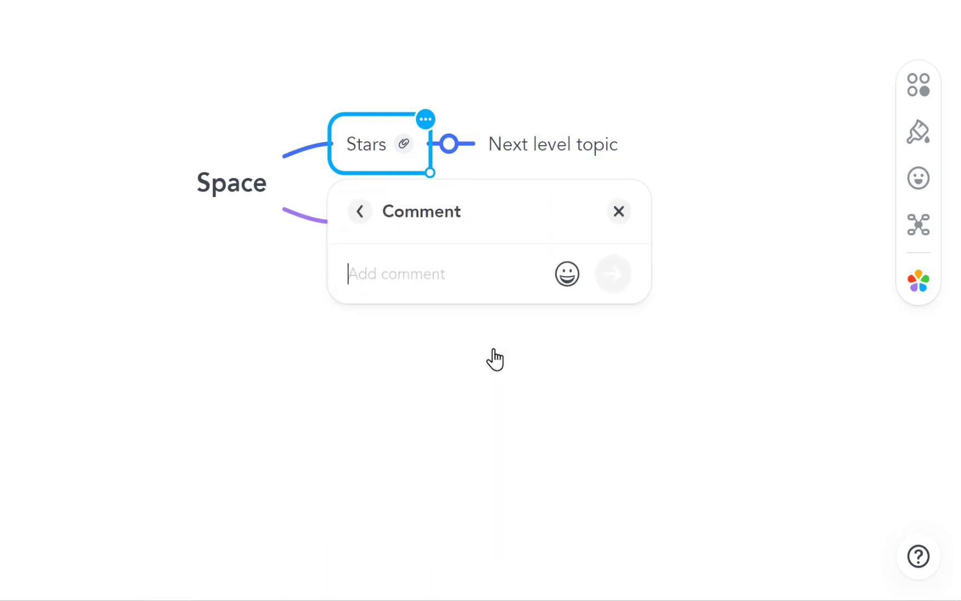
pyautogui.write('Nasa')
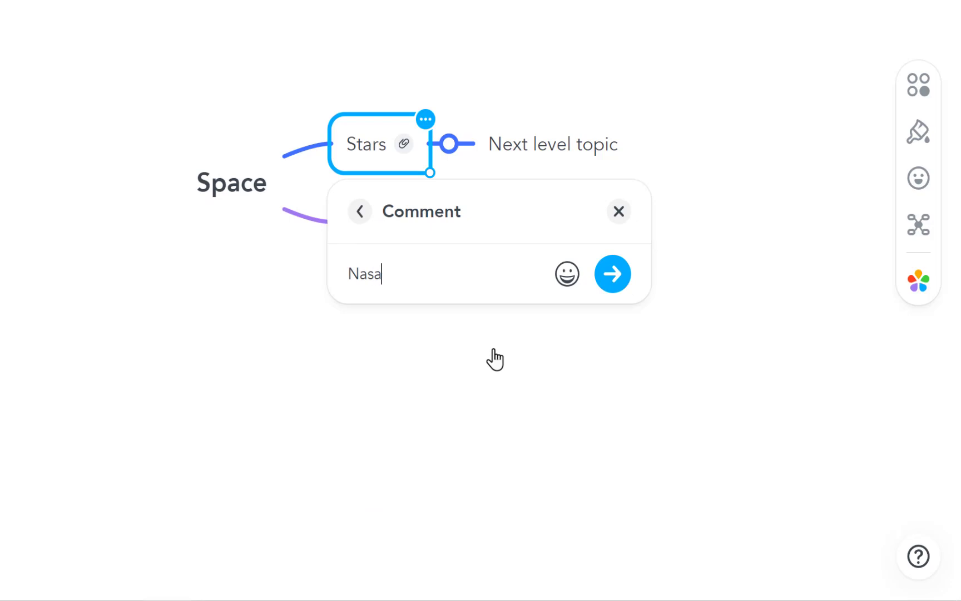
pyautogui.click(566, 276)
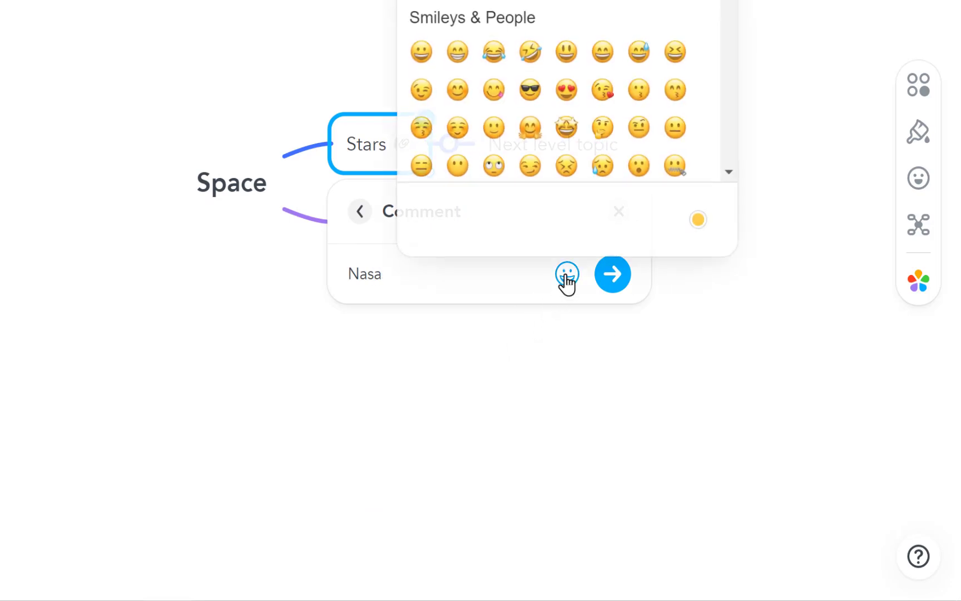
pyautogui.click(422, 51)
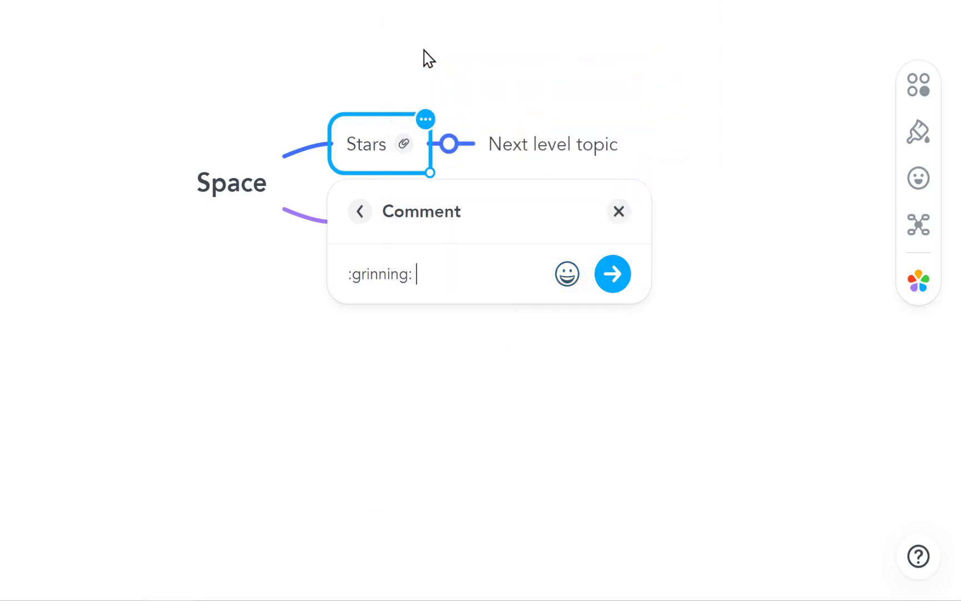
pyautogui.click(612, 275)
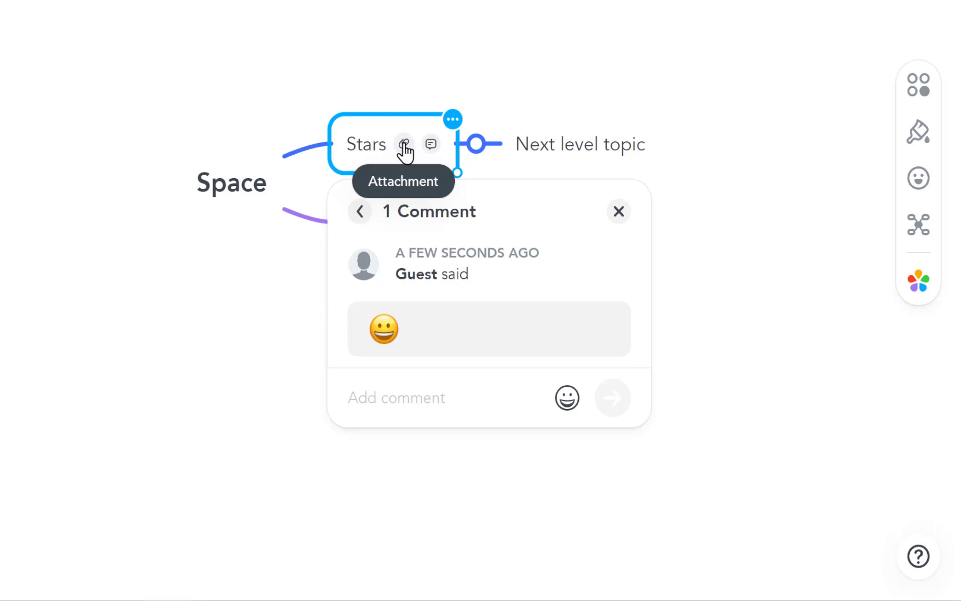
pyautogui.click(430, 147)
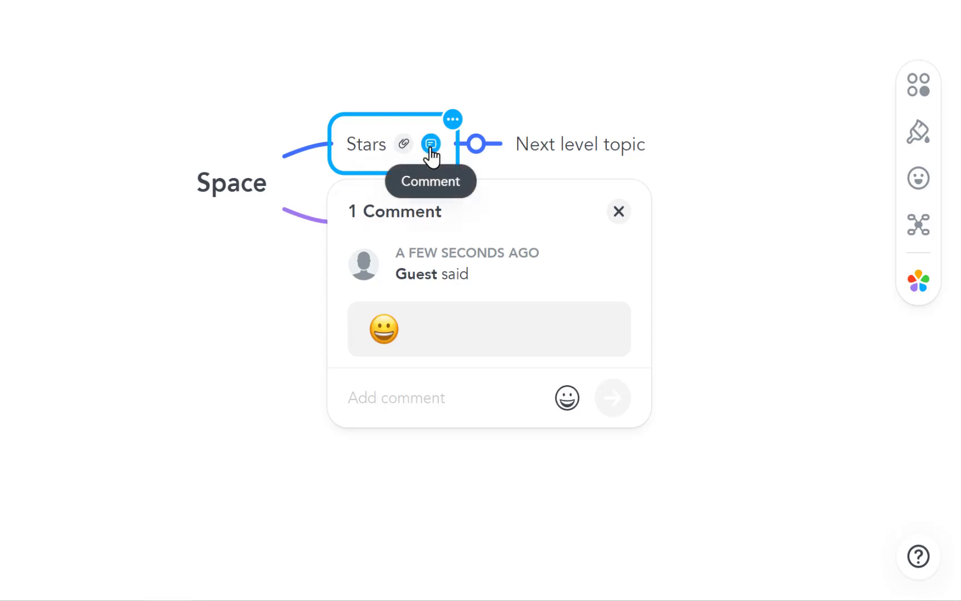
pyautogui.click(619, 216)
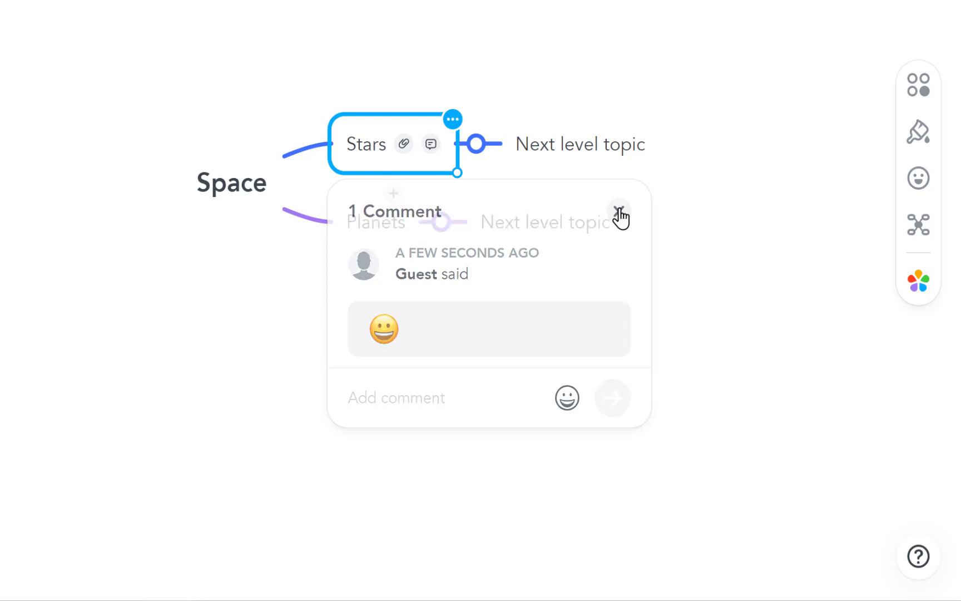
pyautogui.click(452, 120)
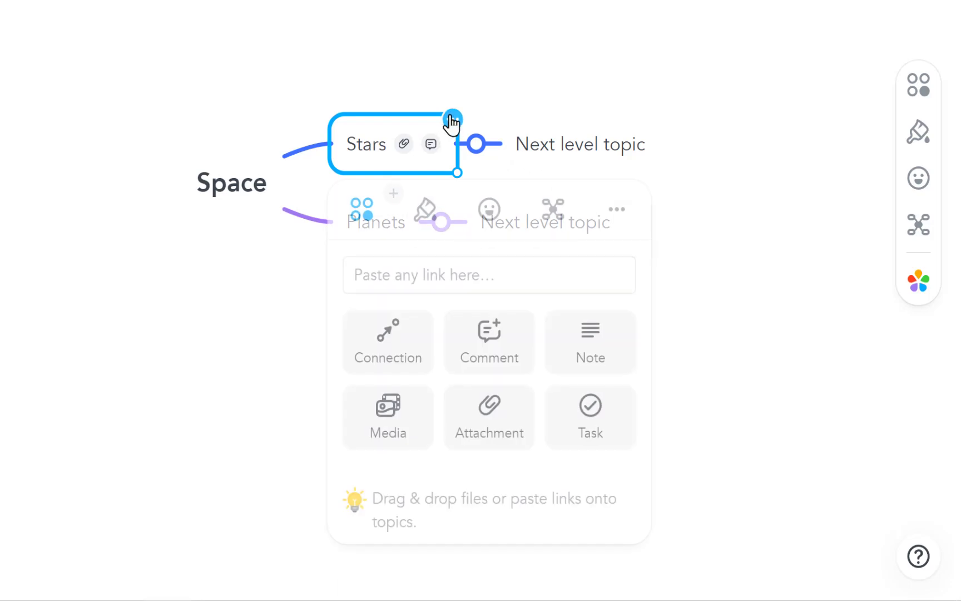
# - Start a Stars note, then open NASA's Fermi gamma-ray article and select its opening paragraphs
pyautogui.click(592, 353)
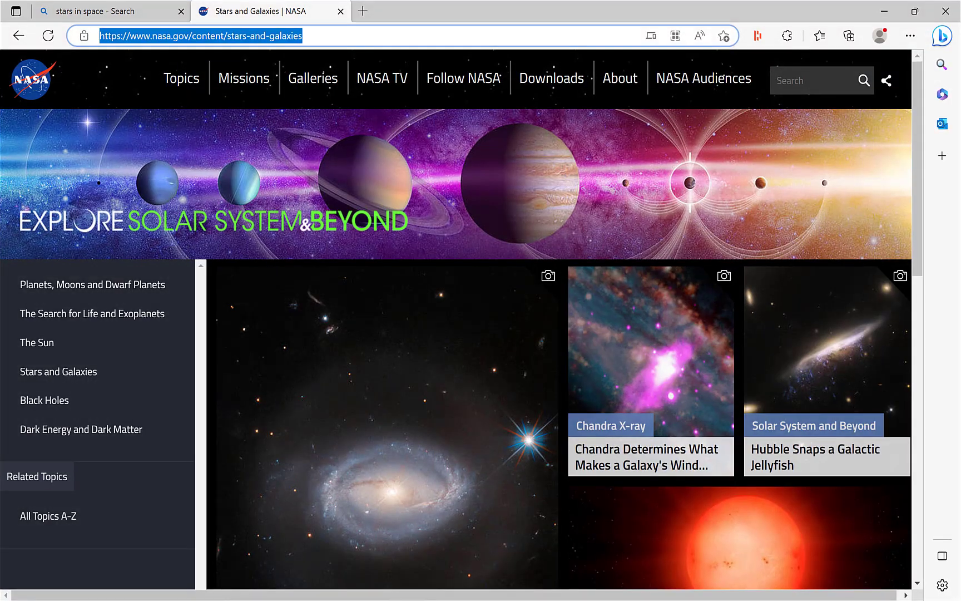
pyautogui.scroll(-10, 368, 506)
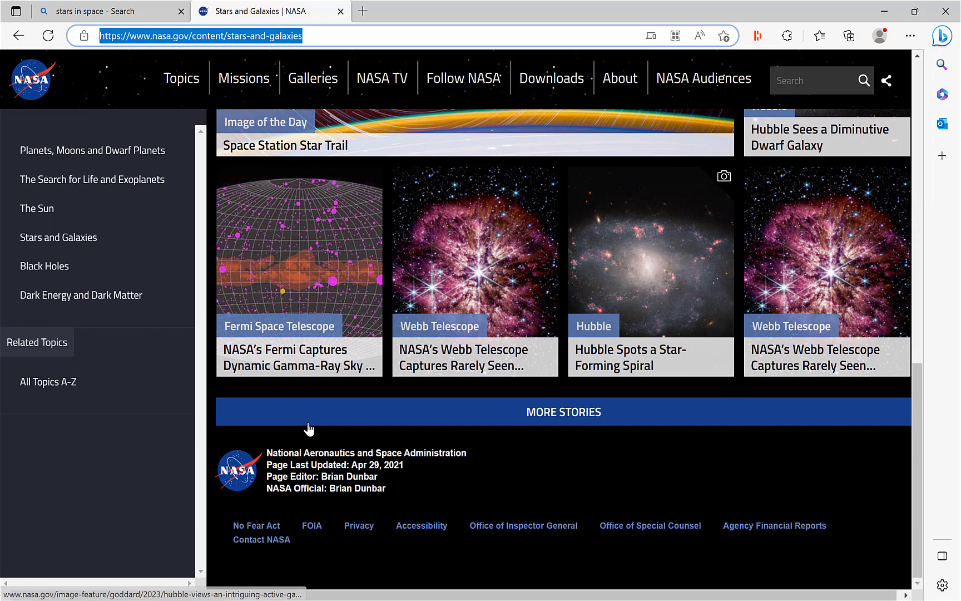
pyautogui.click(285, 354)
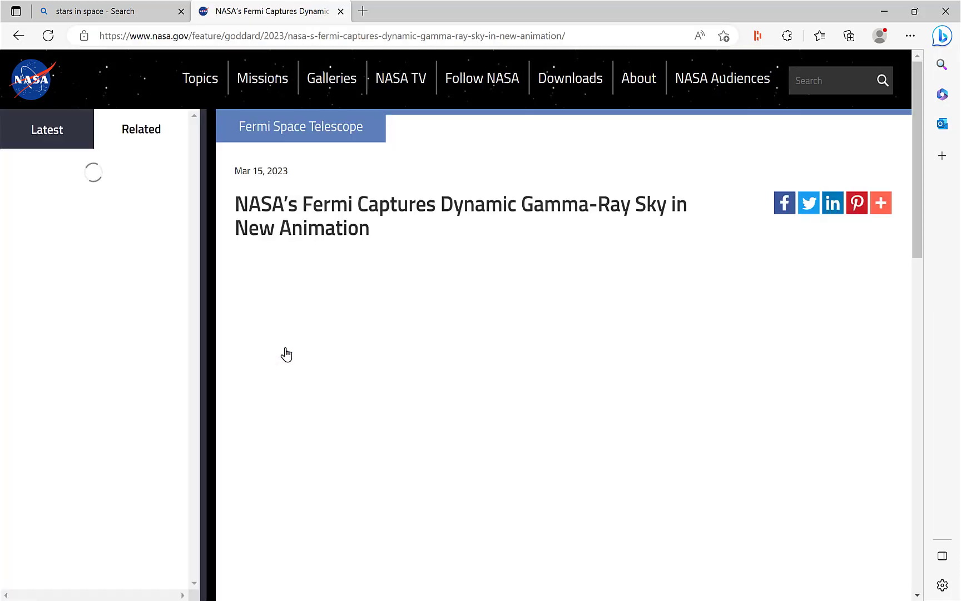
pyautogui.scroll(-10, 285, 353)
pyautogui.scroll(3, 285, 354)
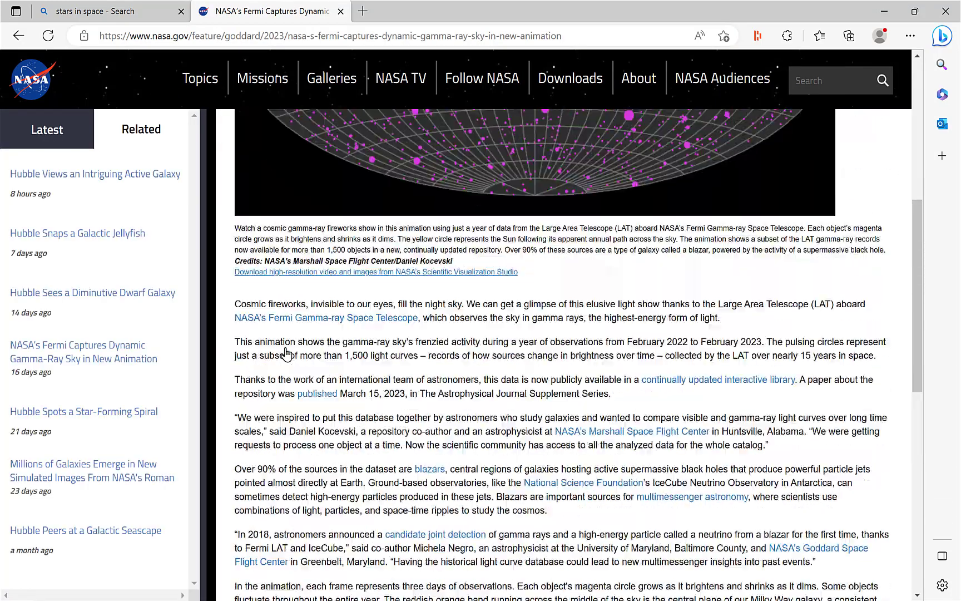
pyautogui.scroll(-2, 285, 353)
pyautogui.moveTo(283, 344); pyautogui.dragTo(237, 206)
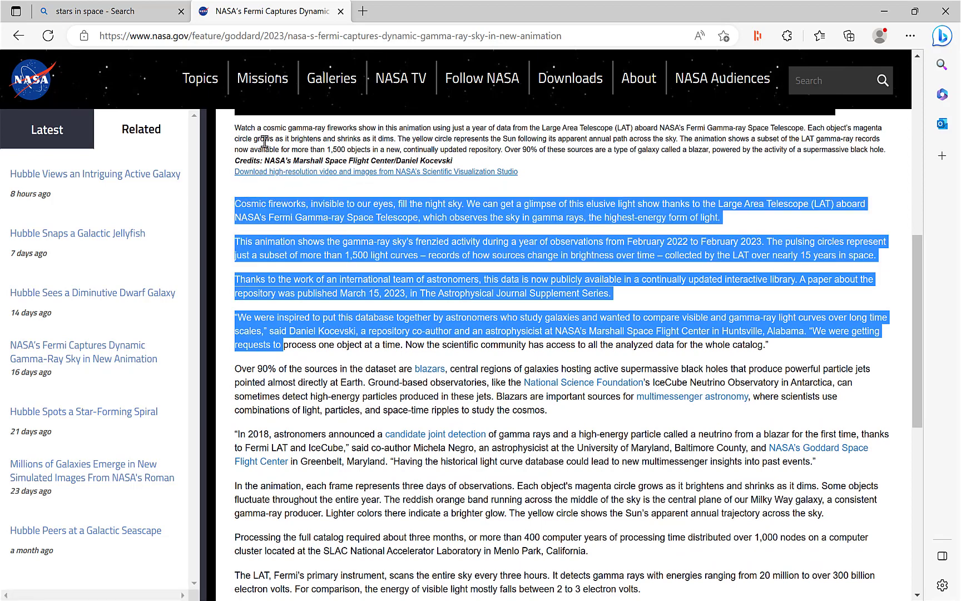
# - Paste the copied Fermi article paragraphs into the Stars note and close it
pyautogui.click(889, 11)
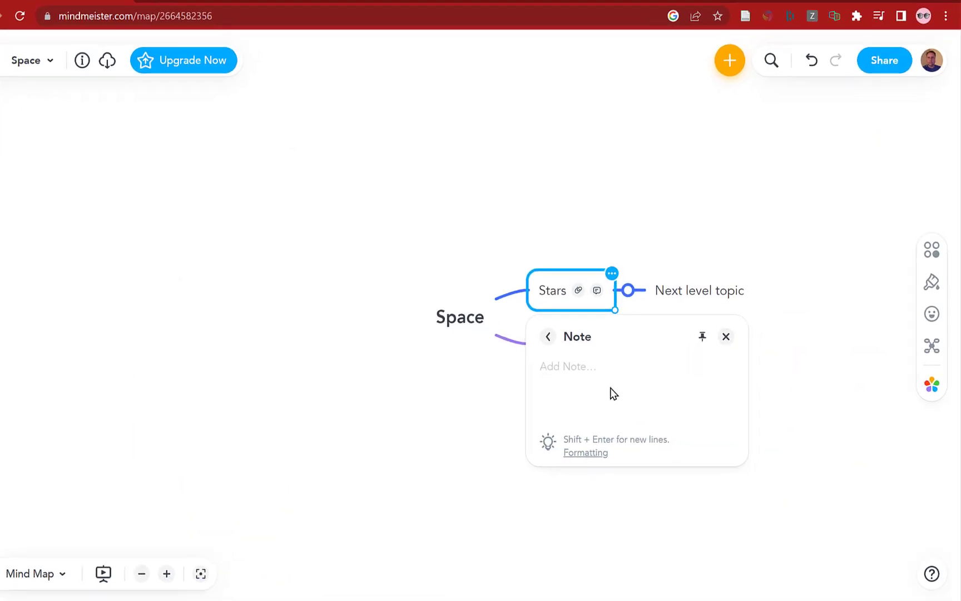
pyautogui.write('Cosmic fireworks, invisible to our eyes, fill the night sky. We can get a glimpse of this elusive light show thanks to the Large Area Telescope (LAT) aboard NASA’s Fermi Gamma-ray Space Telescope, which observes the sky in gamma rays, the highest-energy form of light.')
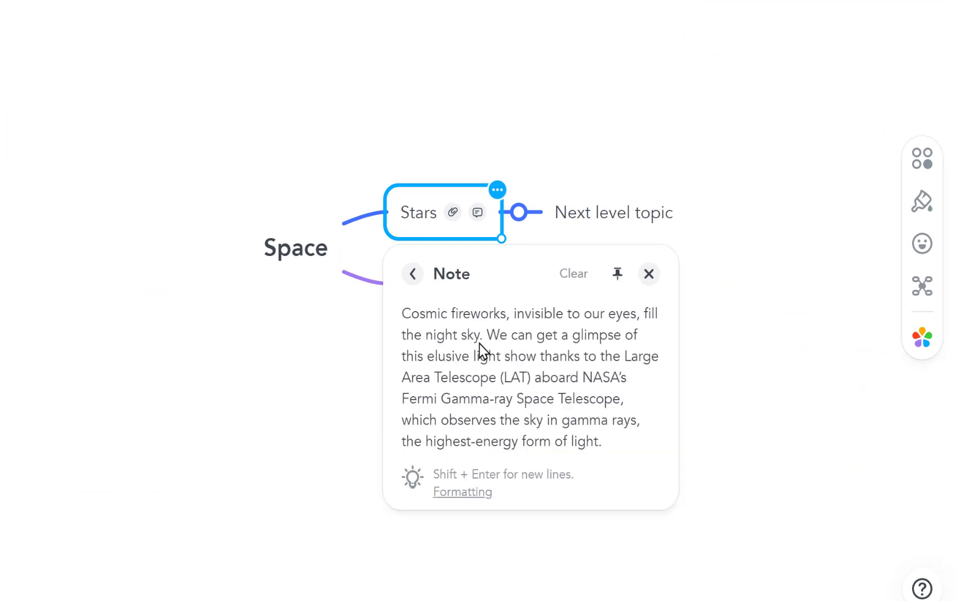
pyautogui.hotkey('ctrl', 'v')
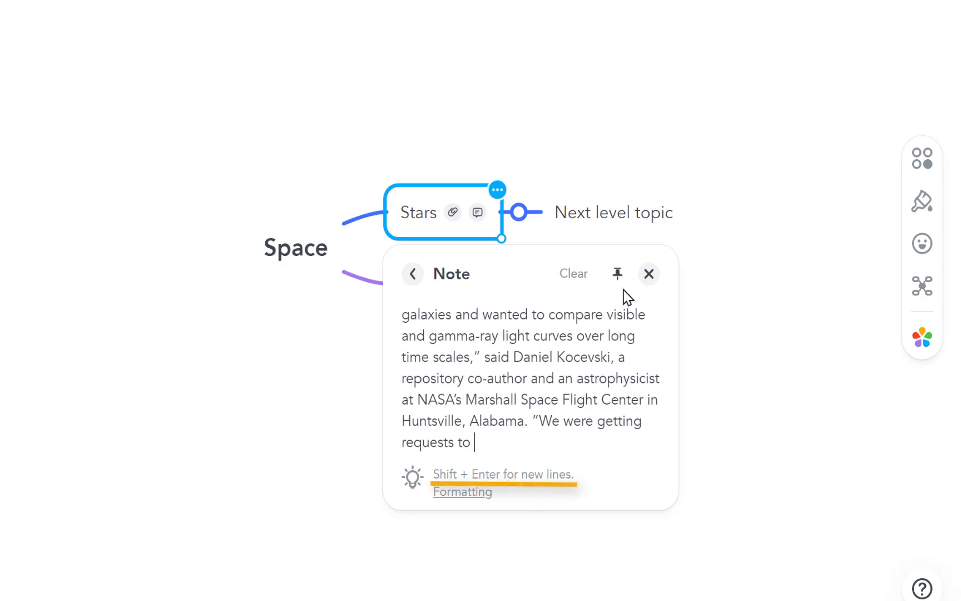
pyautogui.click(767, 399)
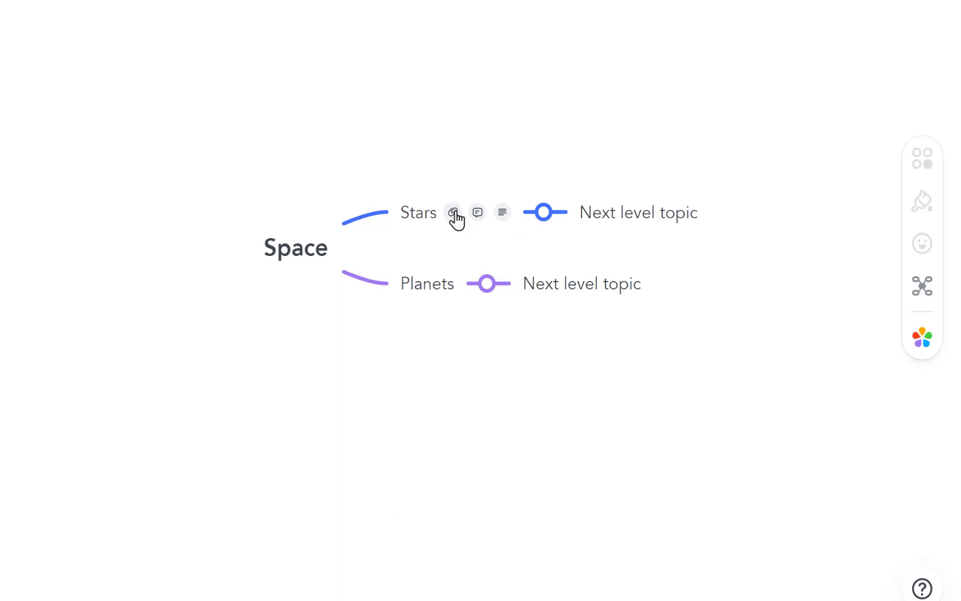
# - Review the Stars note and comment, try adding media, and dismiss the upgrade prompt
pyautogui.click(500, 214)
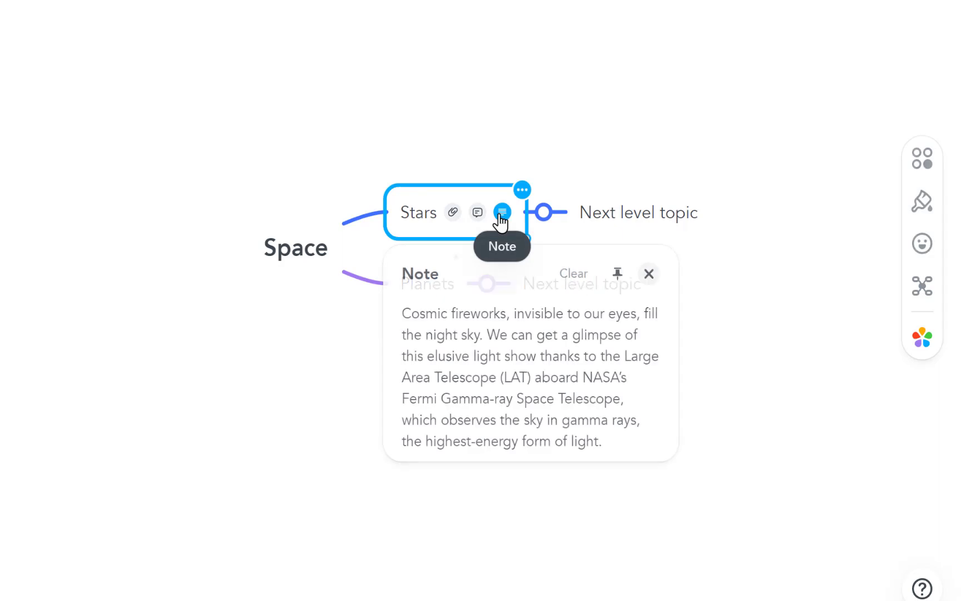
pyautogui.click(770, 319)
pyautogui.click(479, 213)
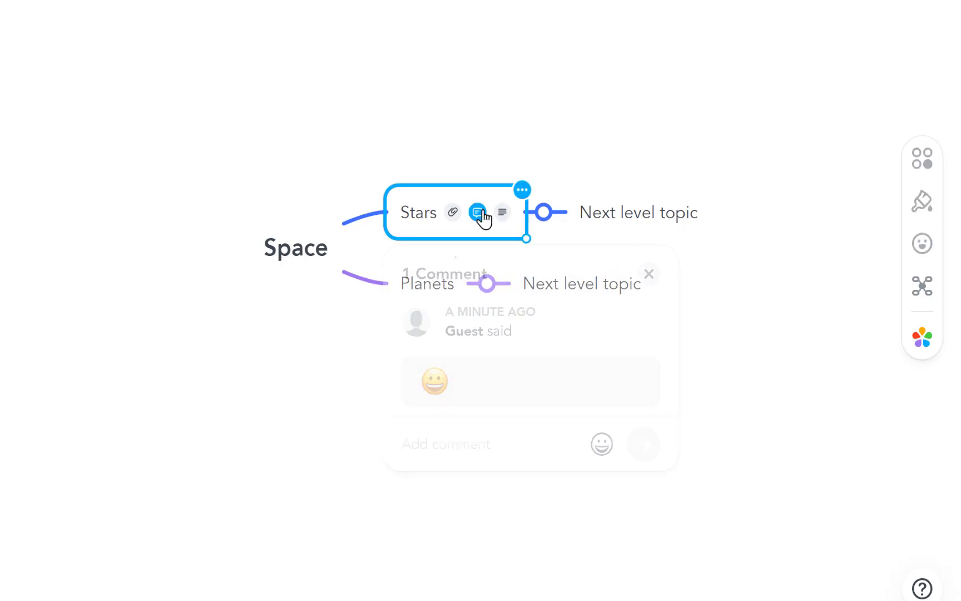
pyautogui.click(522, 191)
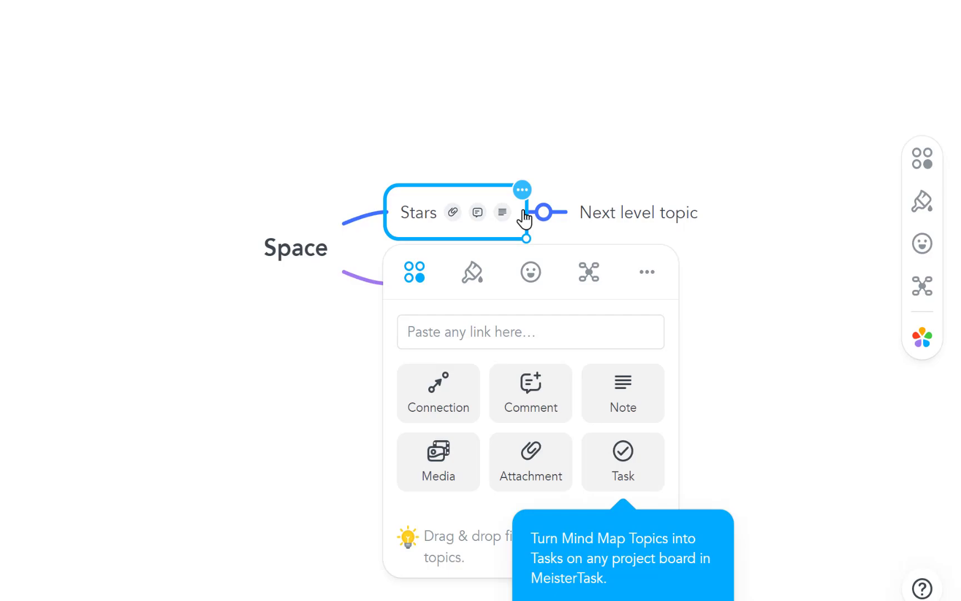
pyautogui.click(440, 475)
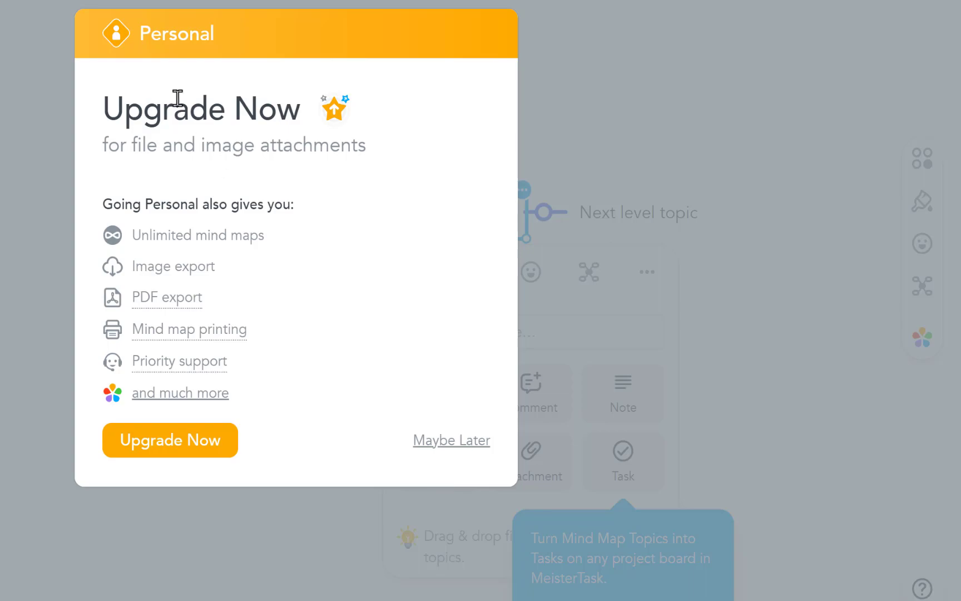
pyautogui.press('Escape')
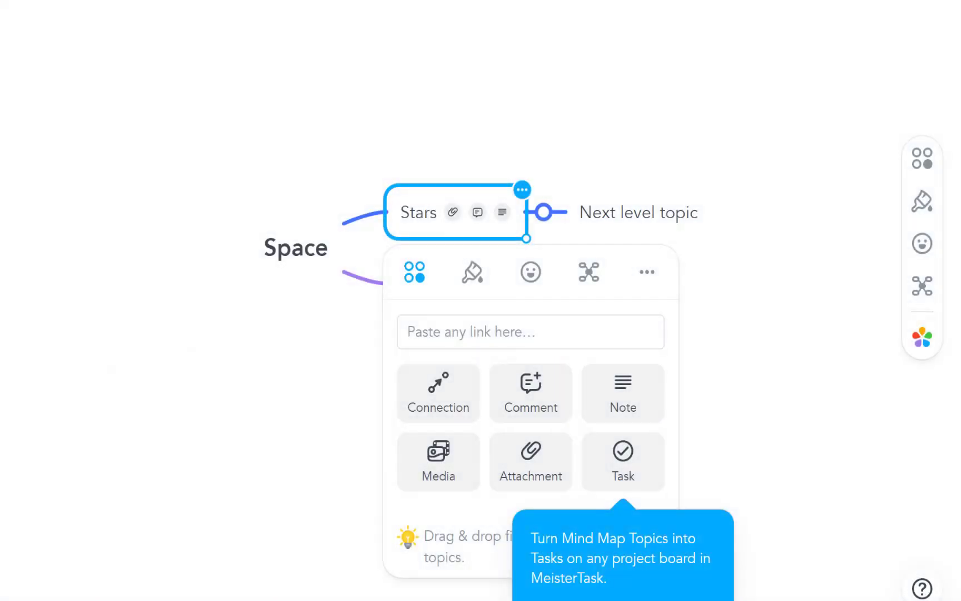
# - Inspect the NASA link attachment on Stars, then reopen the Stars note
pyautogui.click(539, 481)
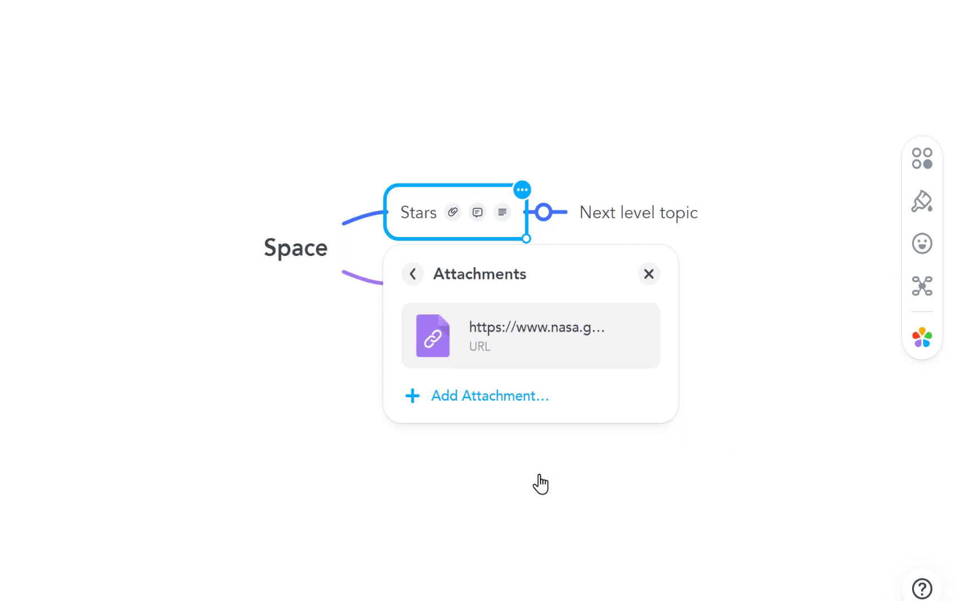
pyautogui.click(478, 396)
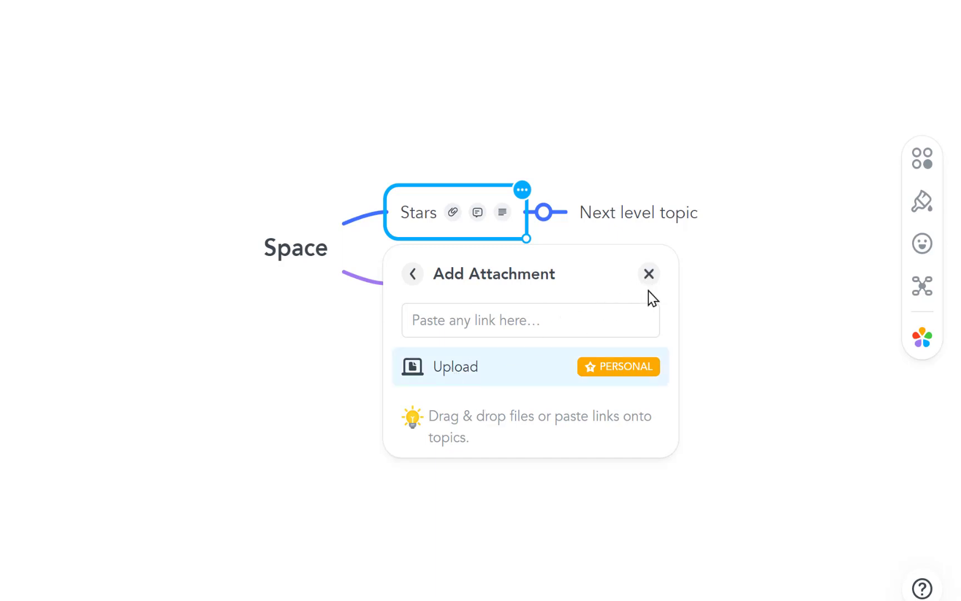
pyautogui.click(654, 272)
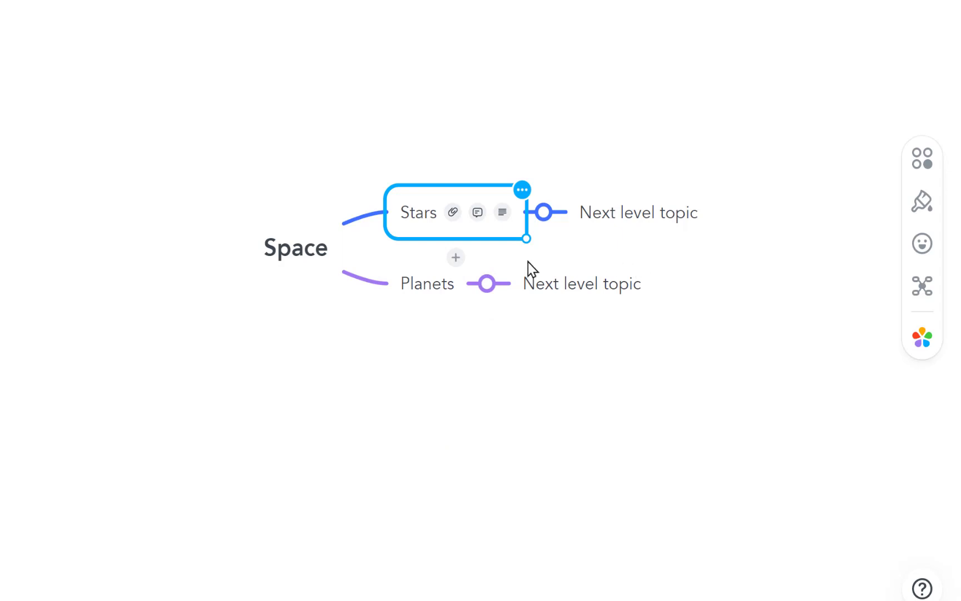
pyautogui.click(503, 212)
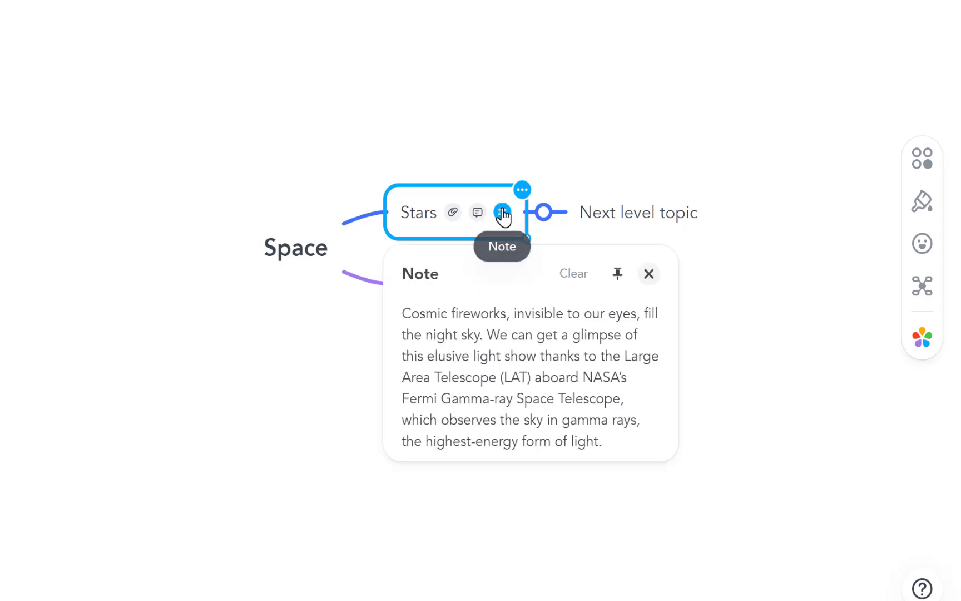
# - Turn Stars into a task, agreeing to the MeisterTask terms and connecting the account
pyautogui.click(521, 191)
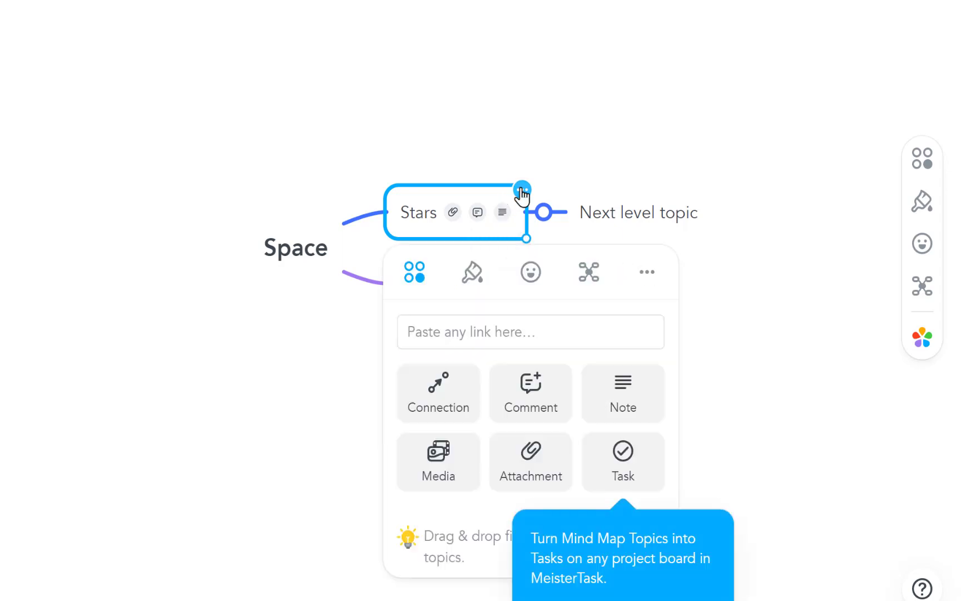
pyautogui.click(627, 470)
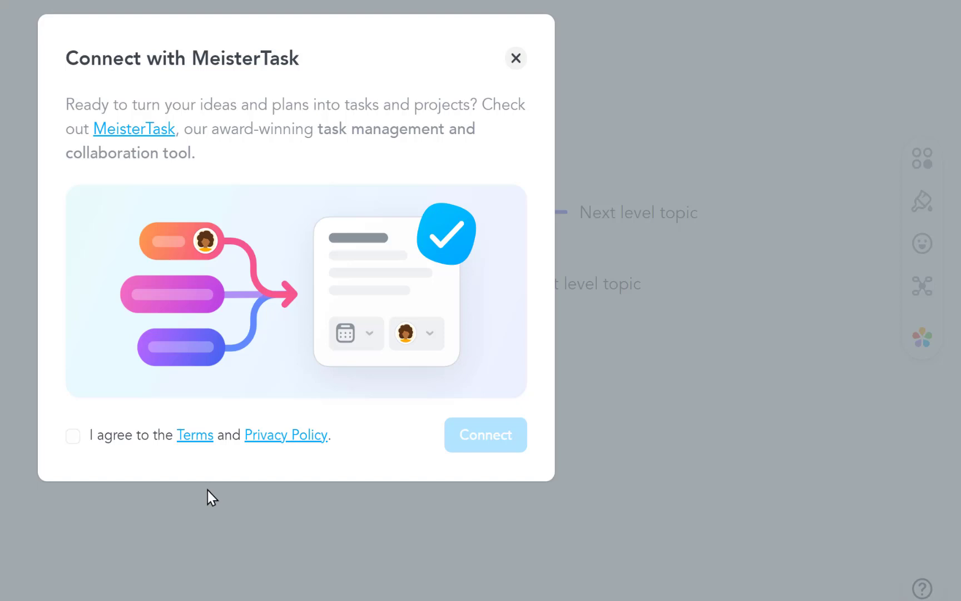
pyautogui.click(74, 437)
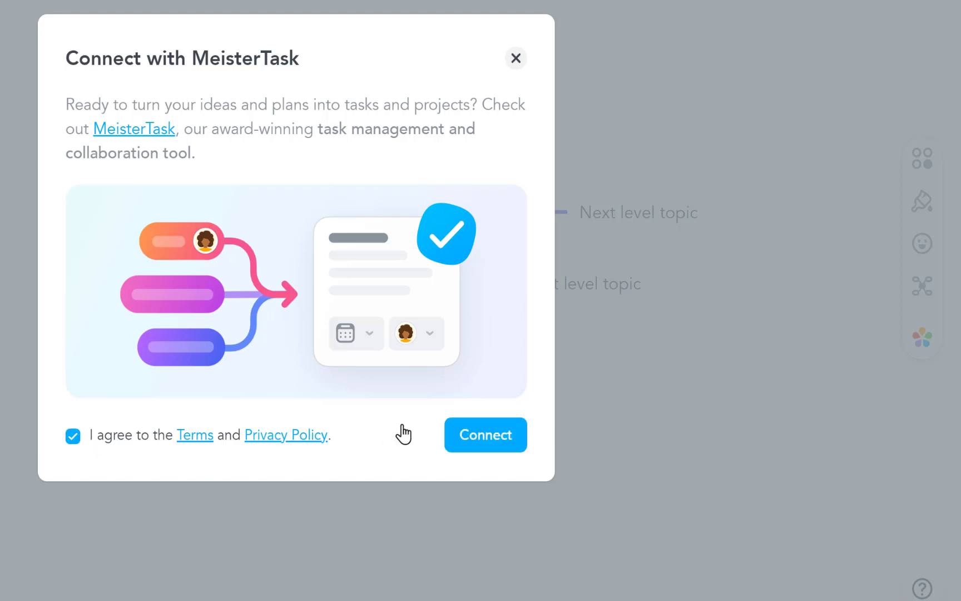
pyautogui.click(485, 435)
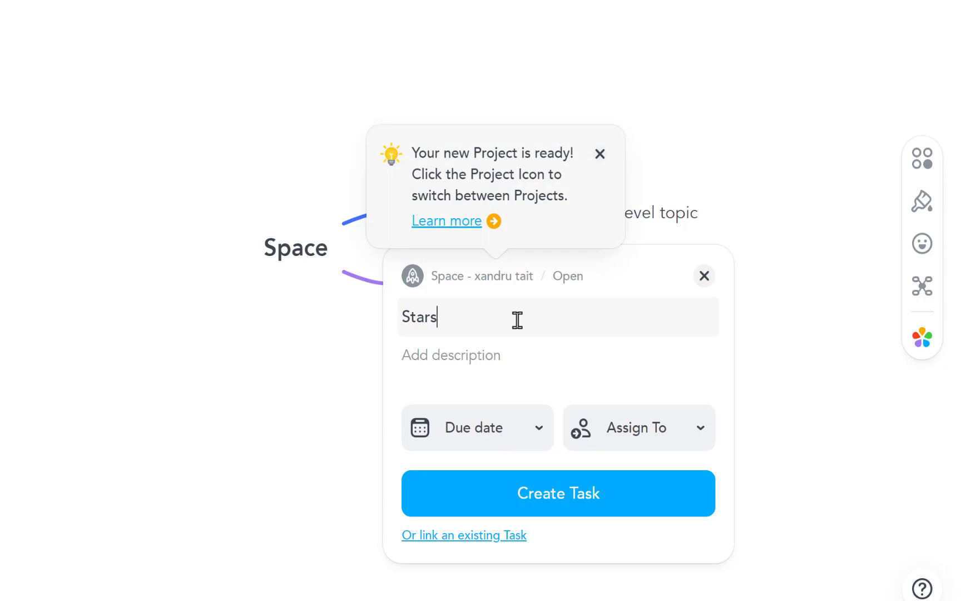
pyautogui.click(601, 155)
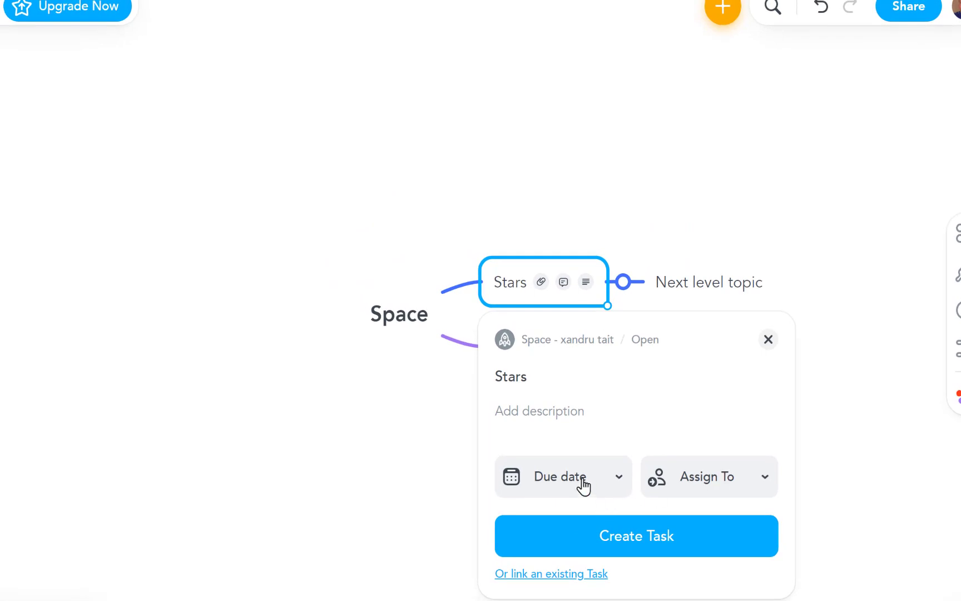
# - Set the Stars task's due date to 05.04.2023
pyautogui.click(584, 487)
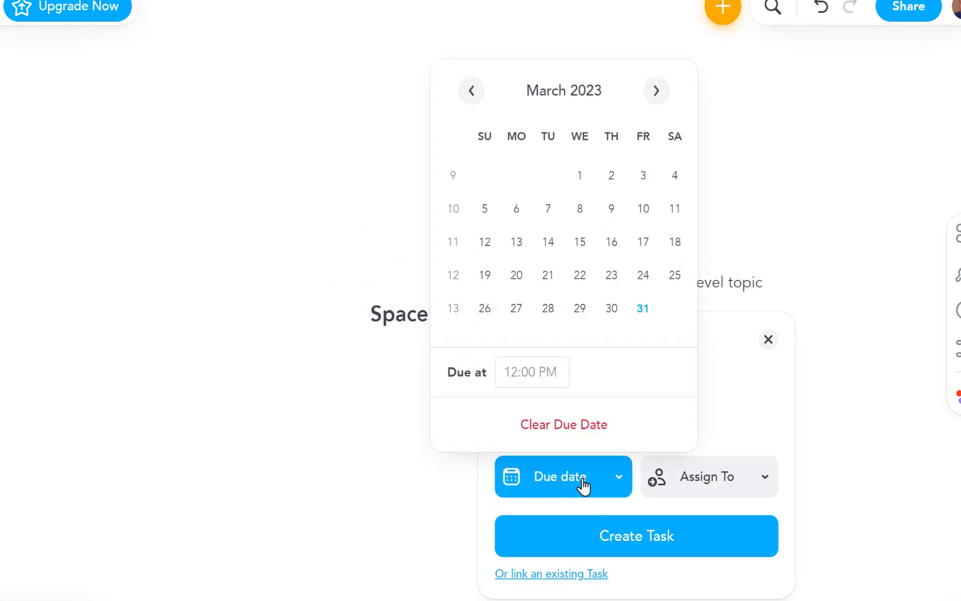
pyautogui.click(656, 95)
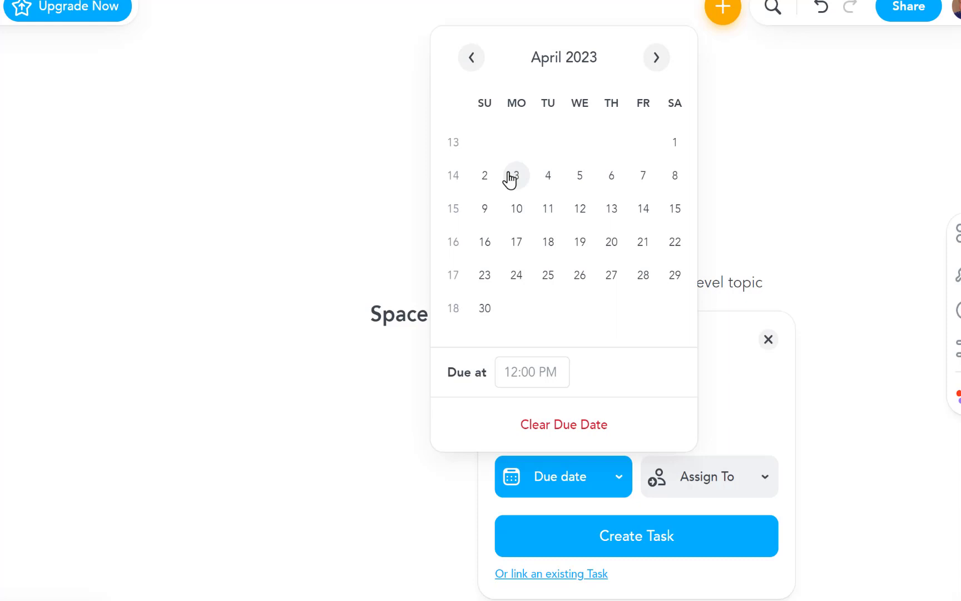
pyautogui.click(580, 177)
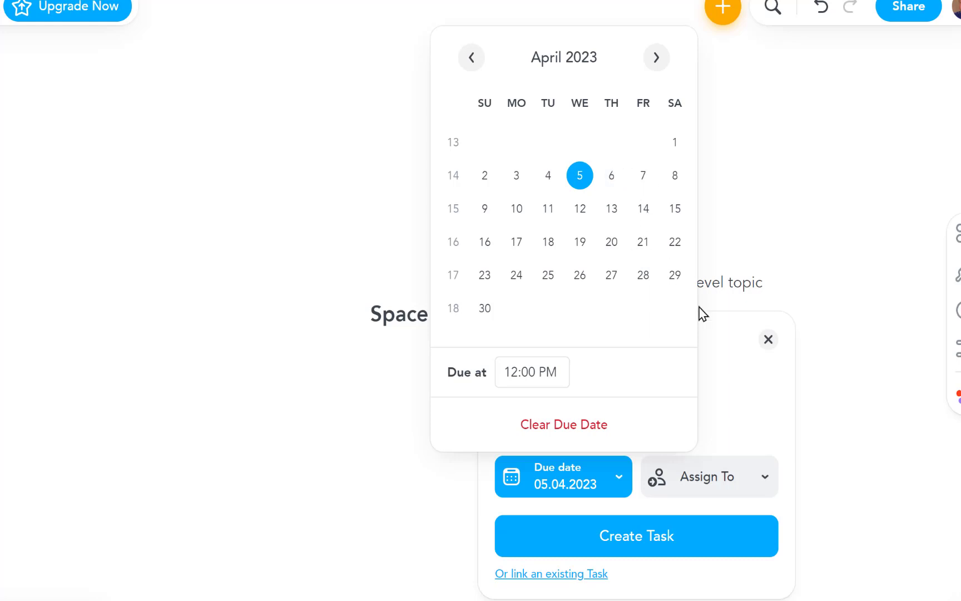
pyautogui.click(734, 361)
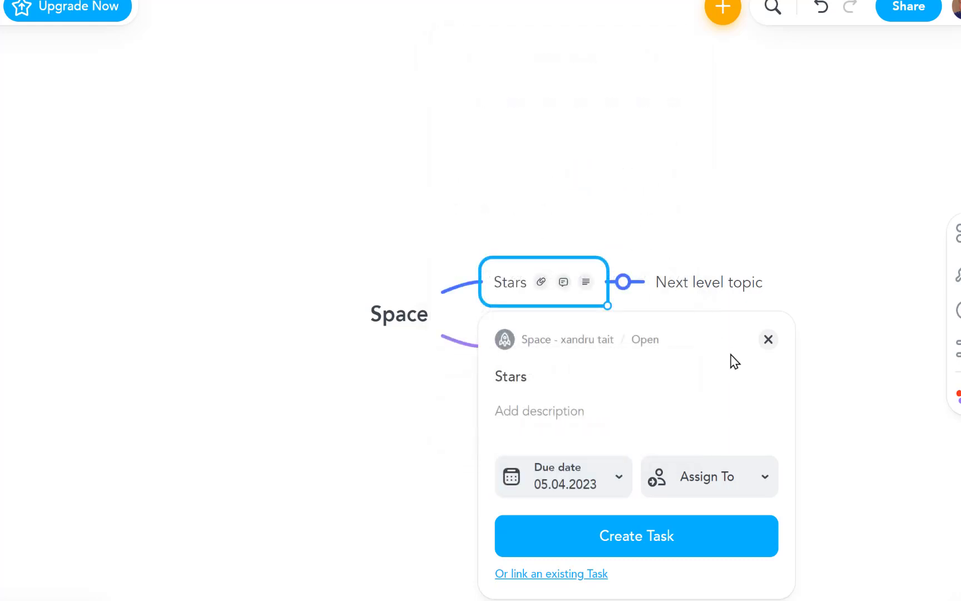
# - Try assigning the task via Invite others, then close the Add member dialog unsent
pyautogui.click(699, 479)
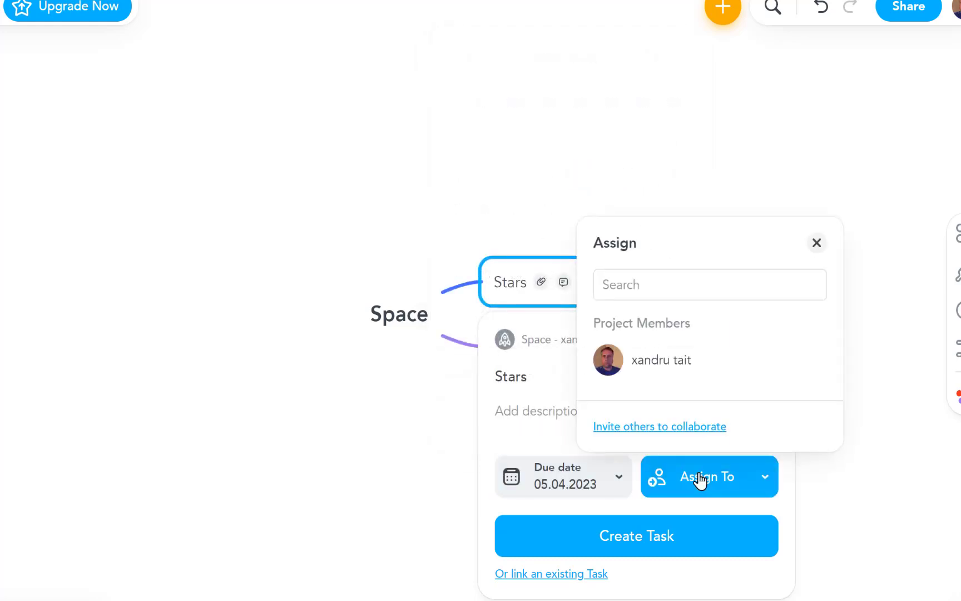
pyautogui.click(636, 284)
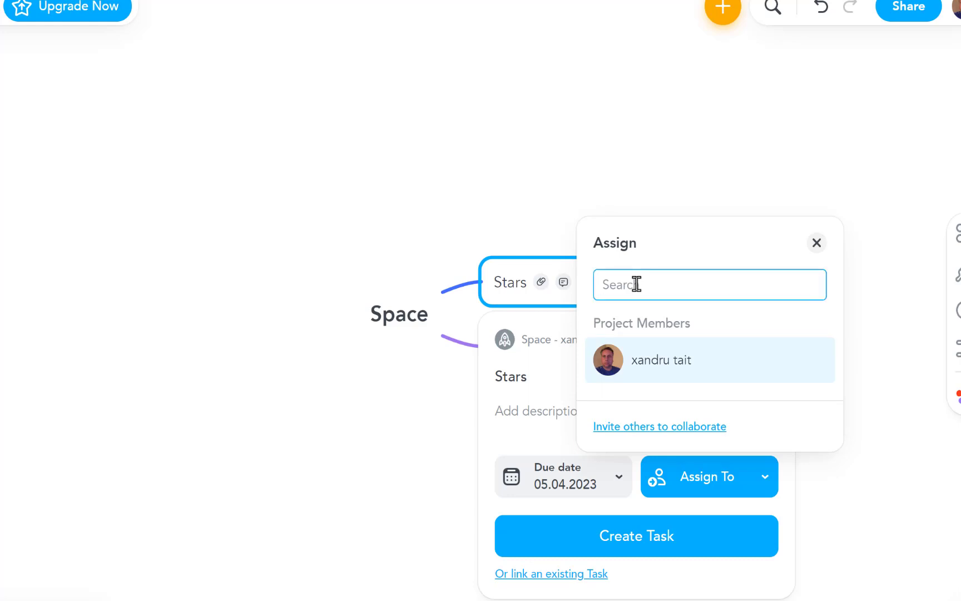
pyautogui.click(655, 426)
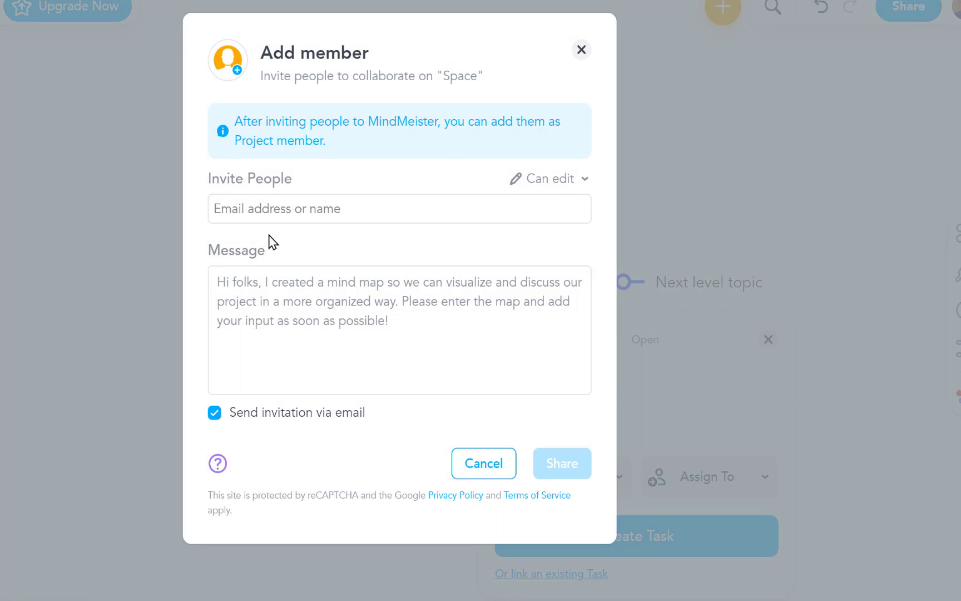
pyautogui.click(245, 209)
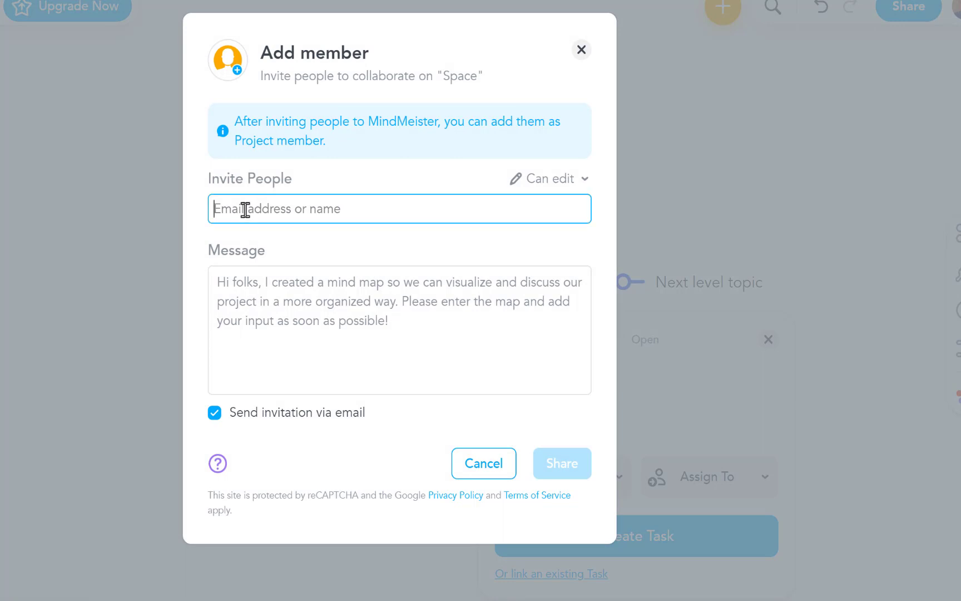
pyautogui.click(581, 50)
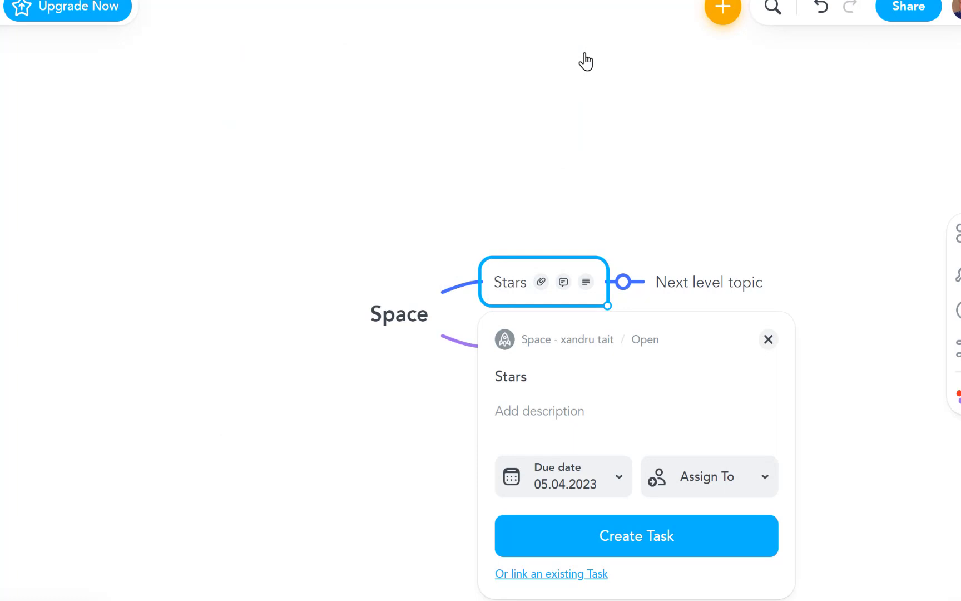
# - Give the Stars topic a pink fill and cloud shape, leaving Show as Boundary off
pyautogui.click(768, 340)
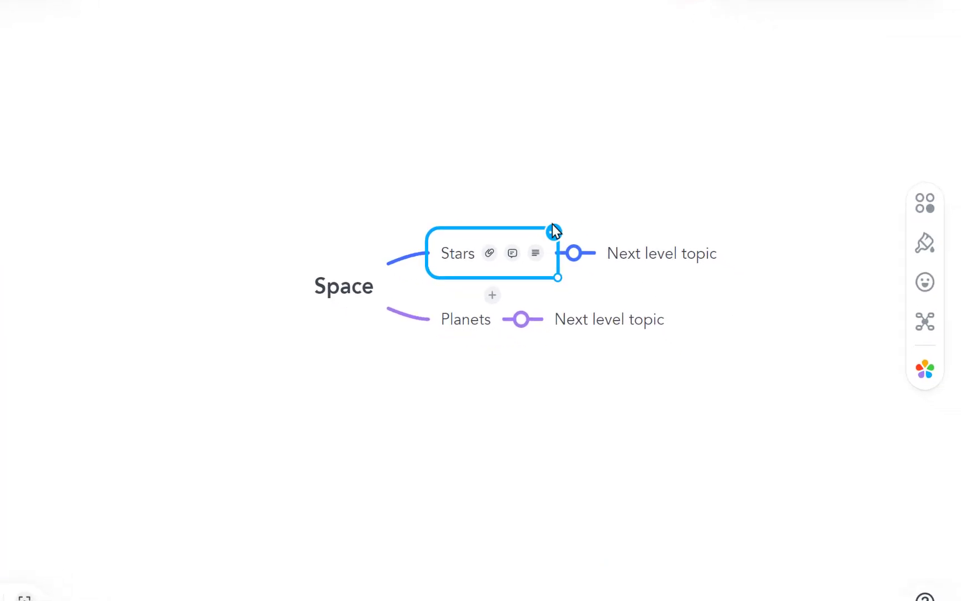
pyautogui.click(924, 203)
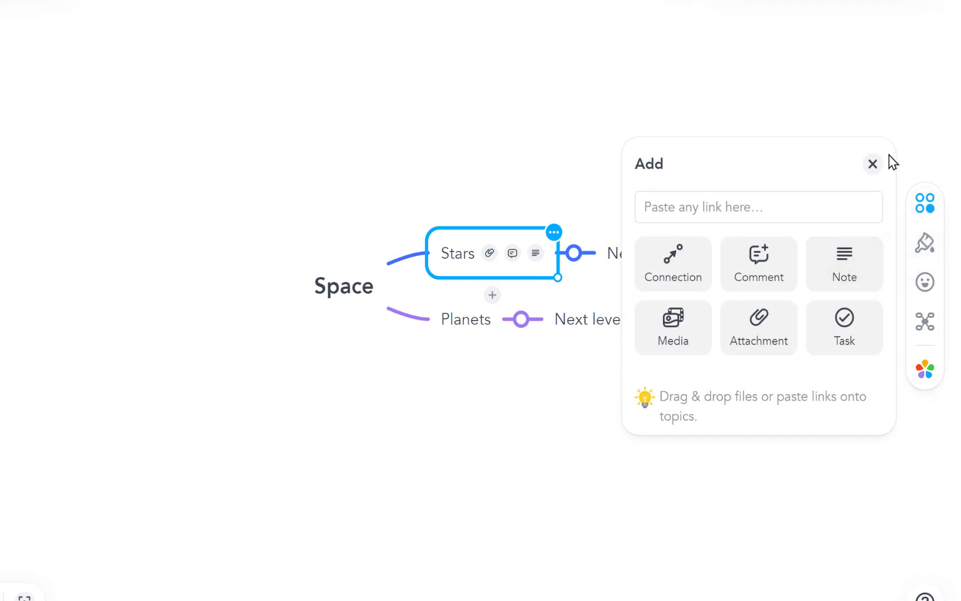
pyautogui.click(874, 165)
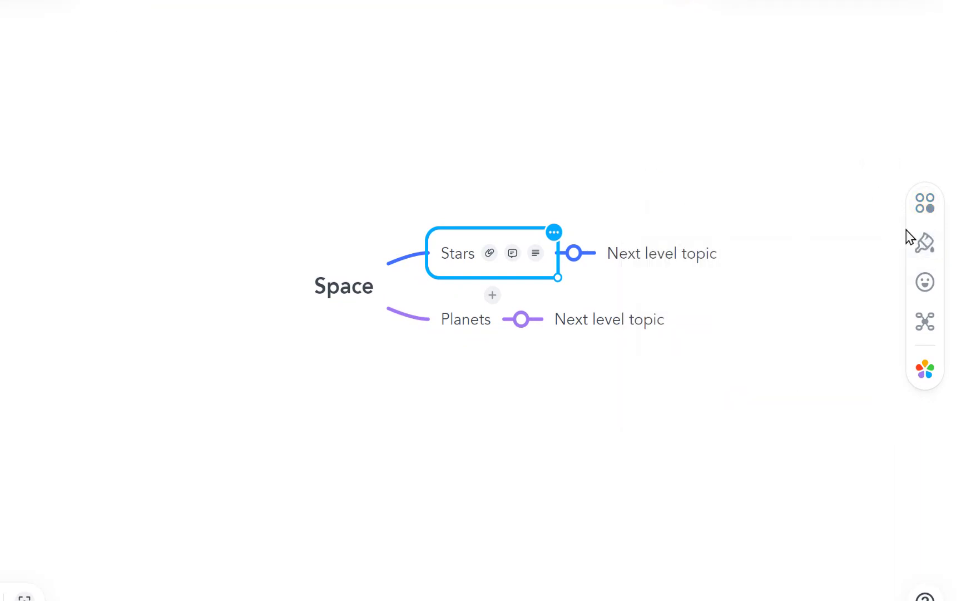
pyautogui.click(923, 255)
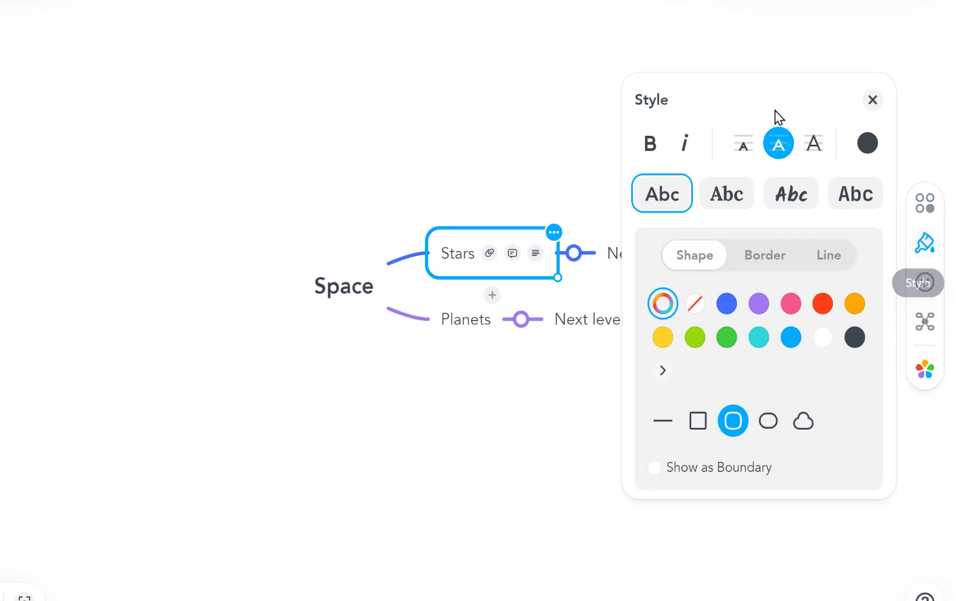
pyautogui.click(791, 305)
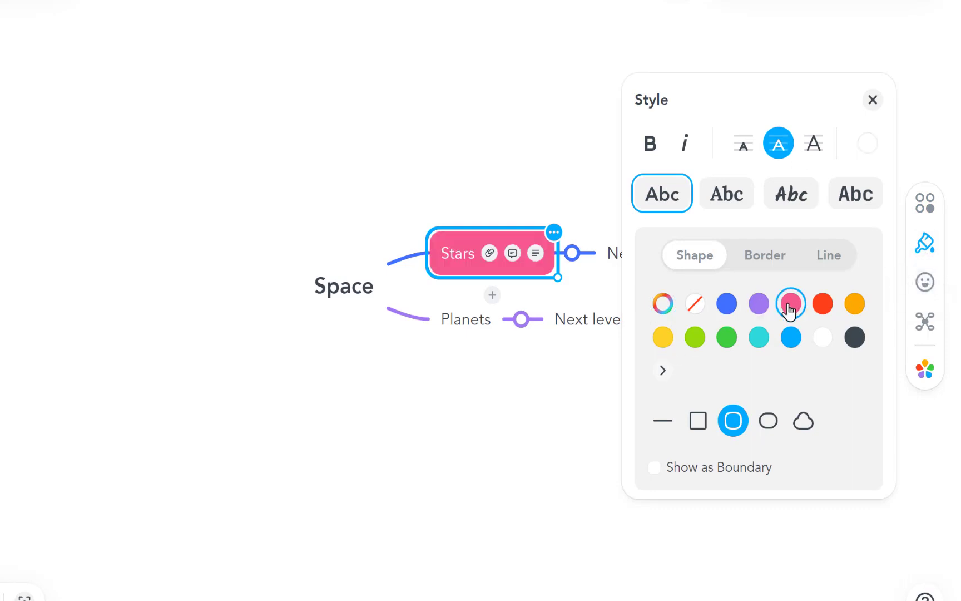
pyautogui.click(696, 426)
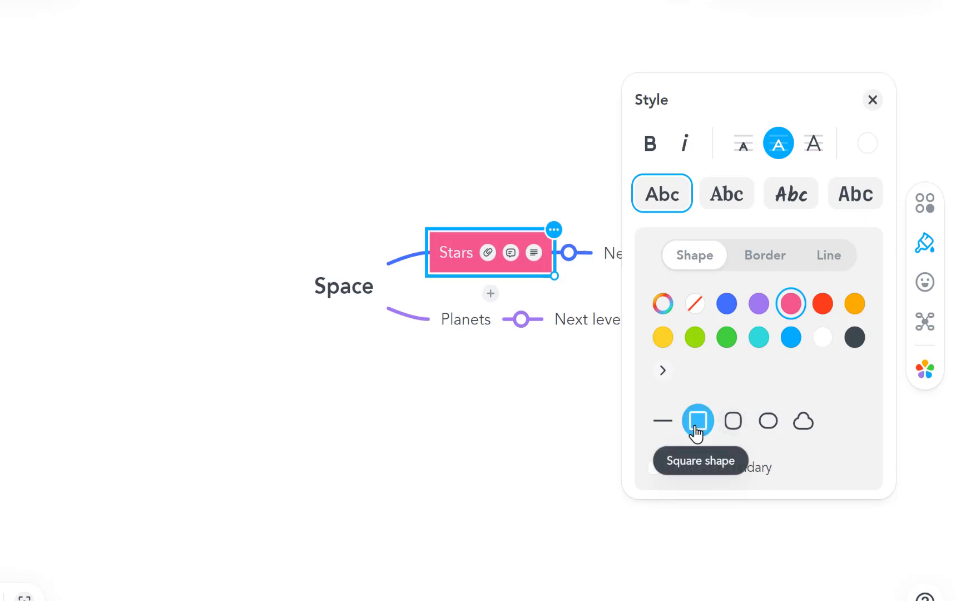
pyautogui.click(770, 422)
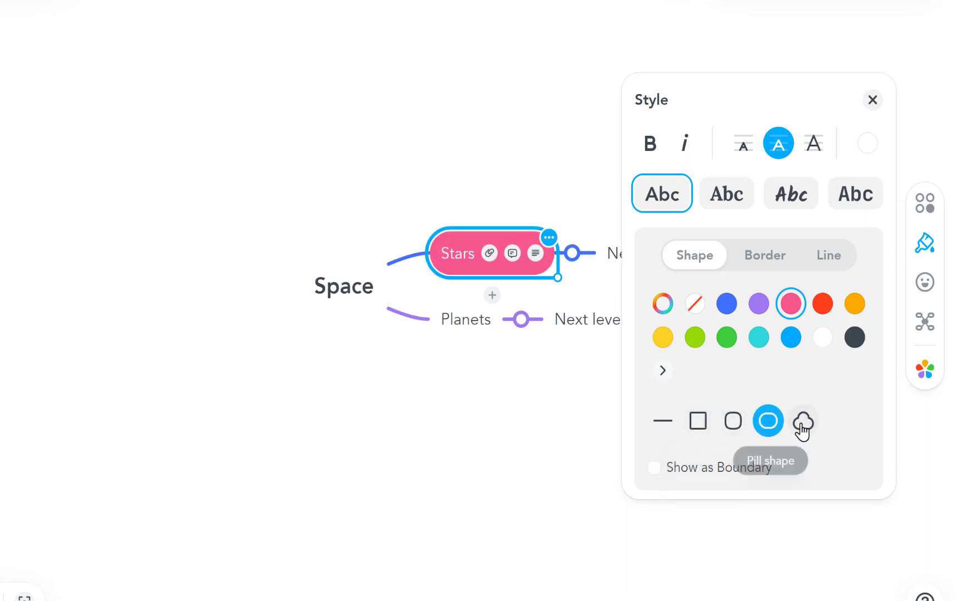
pyautogui.click(802, 425)
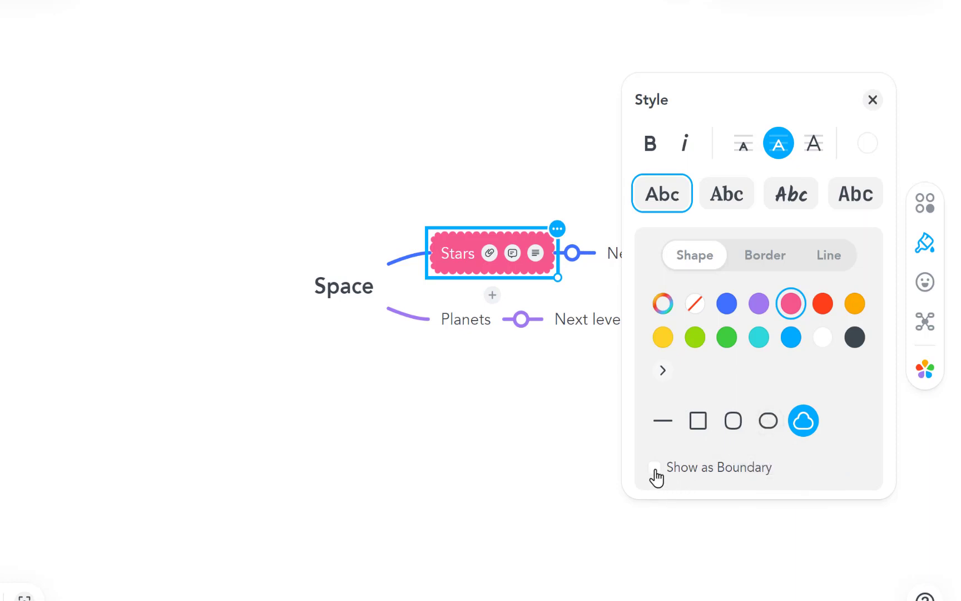
pyautogui.click(655, 470)
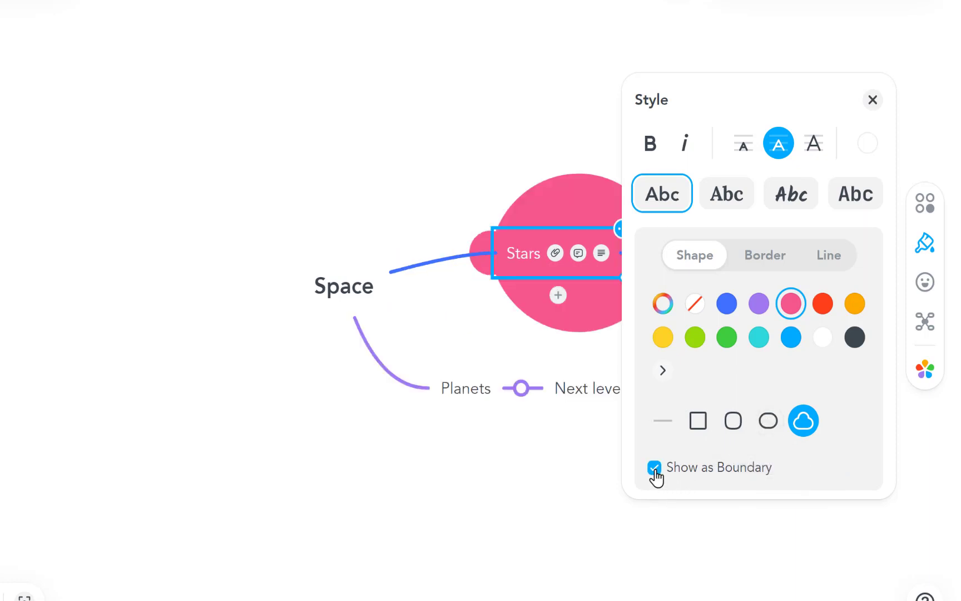
pyautogui.click(655, 470)
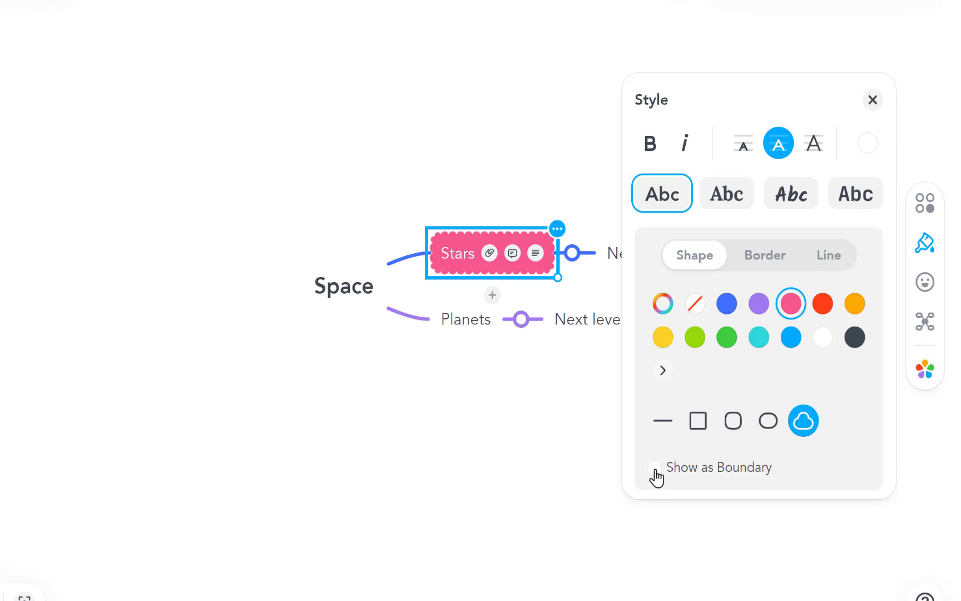
# - Make the Stars text bold, italic, medium-size sans serif
pyautogui.click(733, 201)
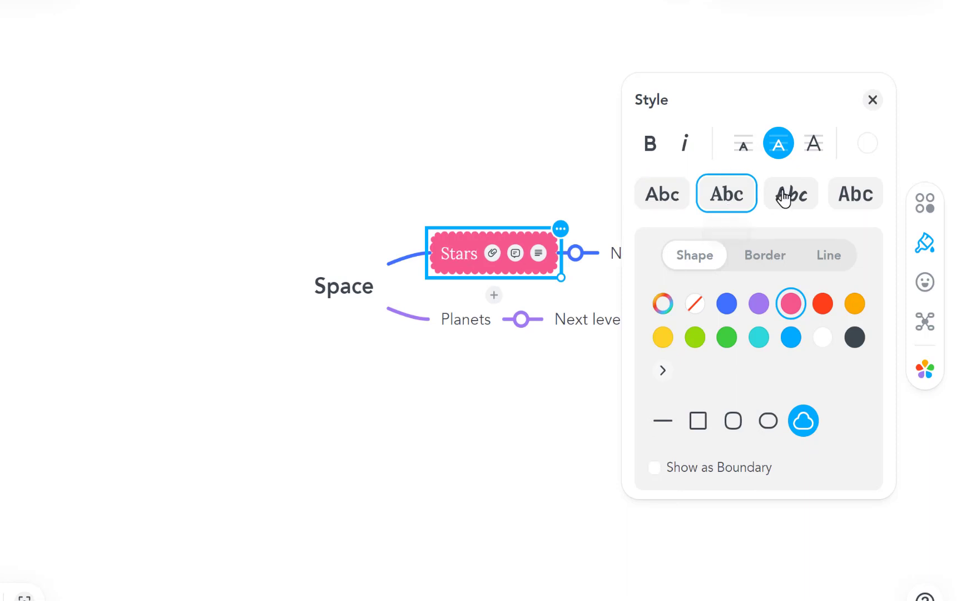
pyautogui.click(784, 197)
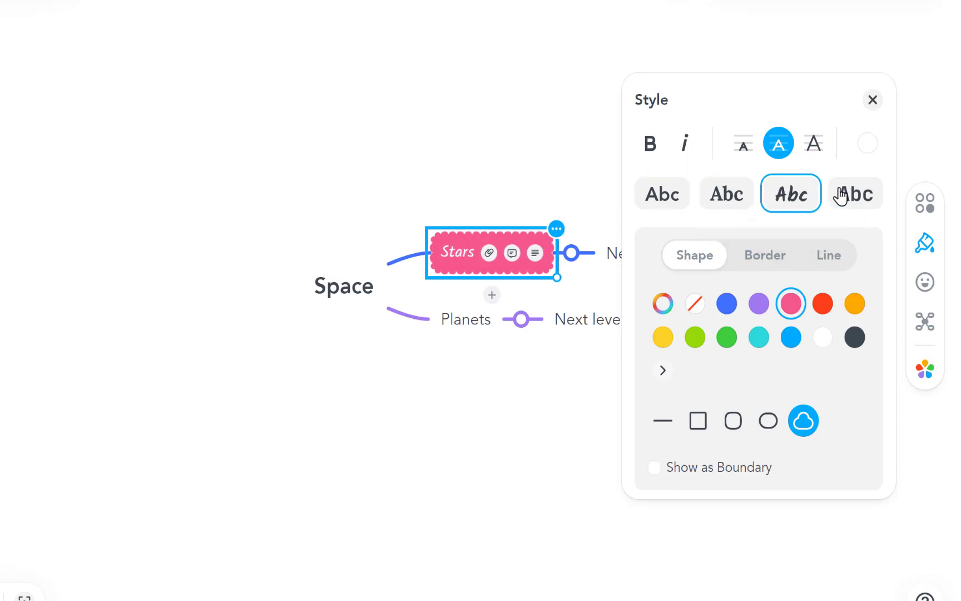
pyautogui.click(659, 192)
pyautogui.click(652, 147)
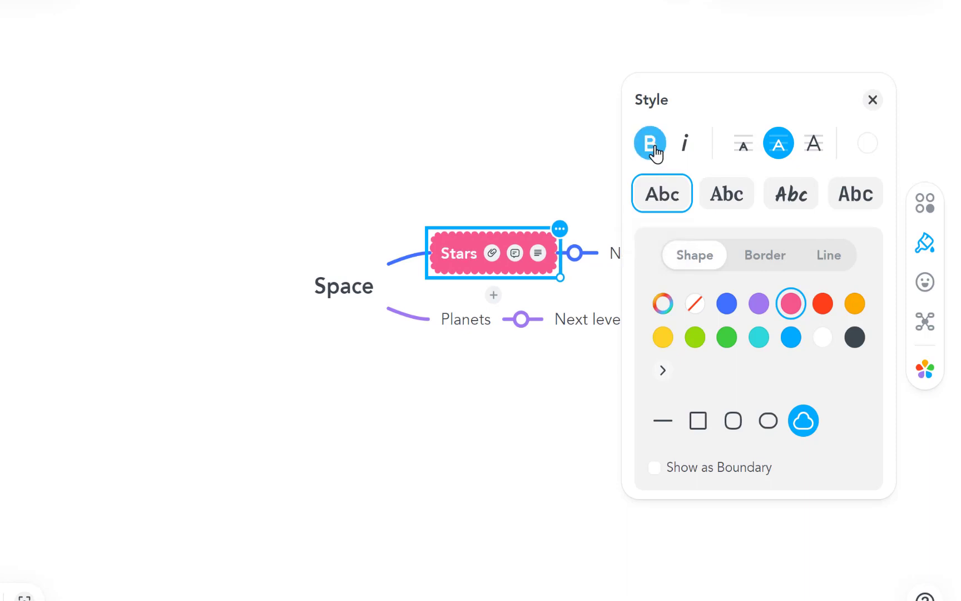
pyautogui.click(684, 147)
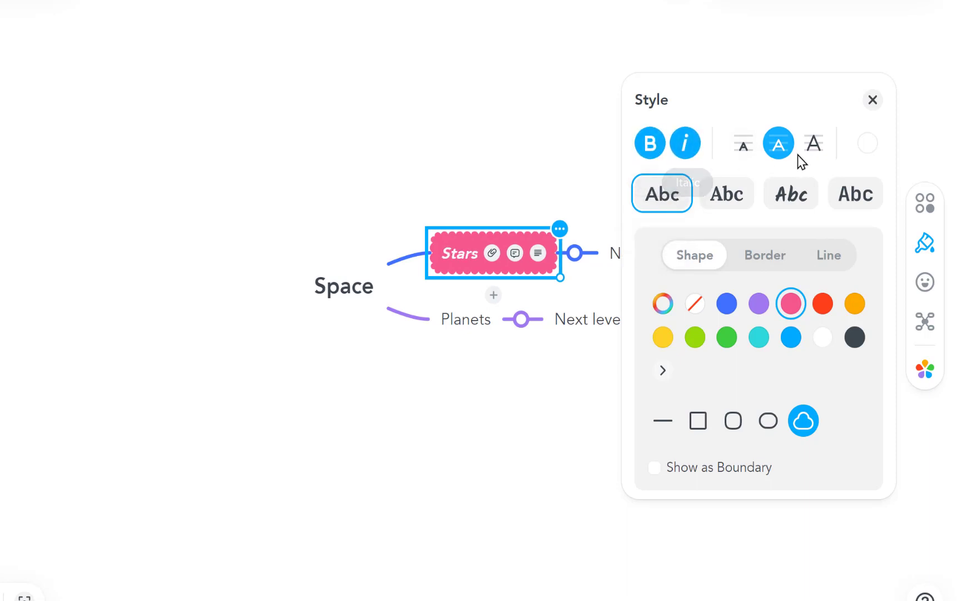
pyautogui.click(811, 149)
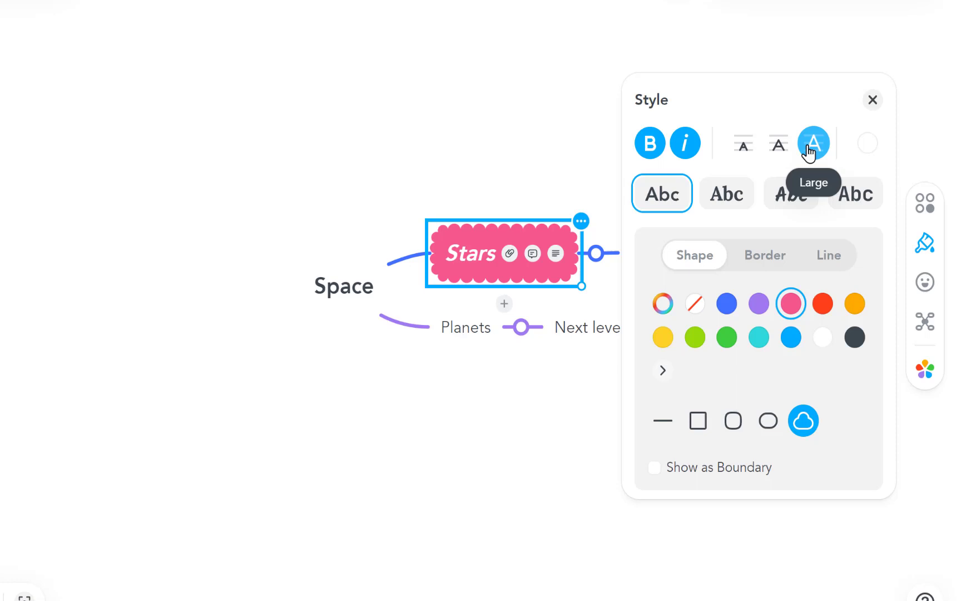
pyautogui.click(778, 145)
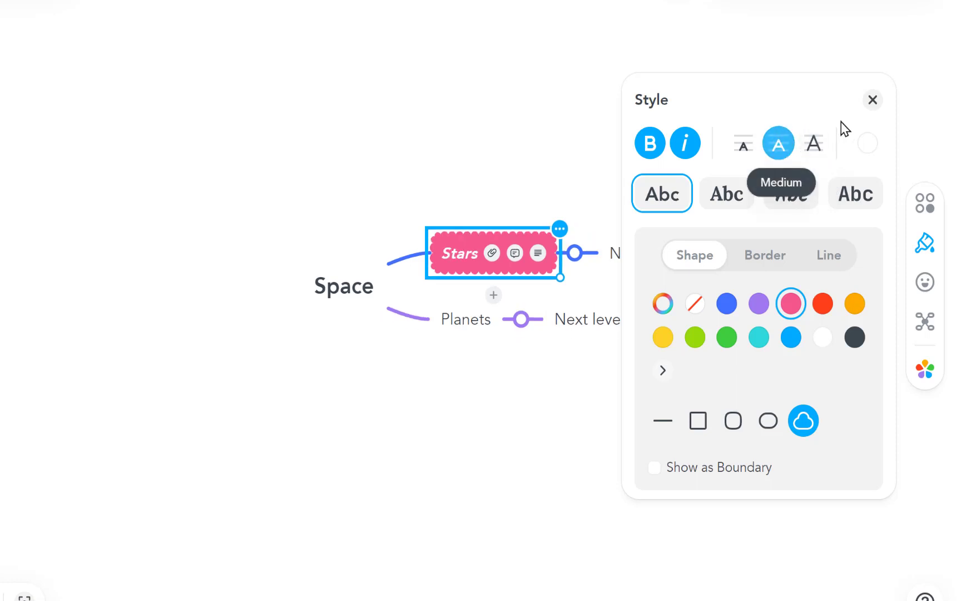
pyautogui.click(872, 100)
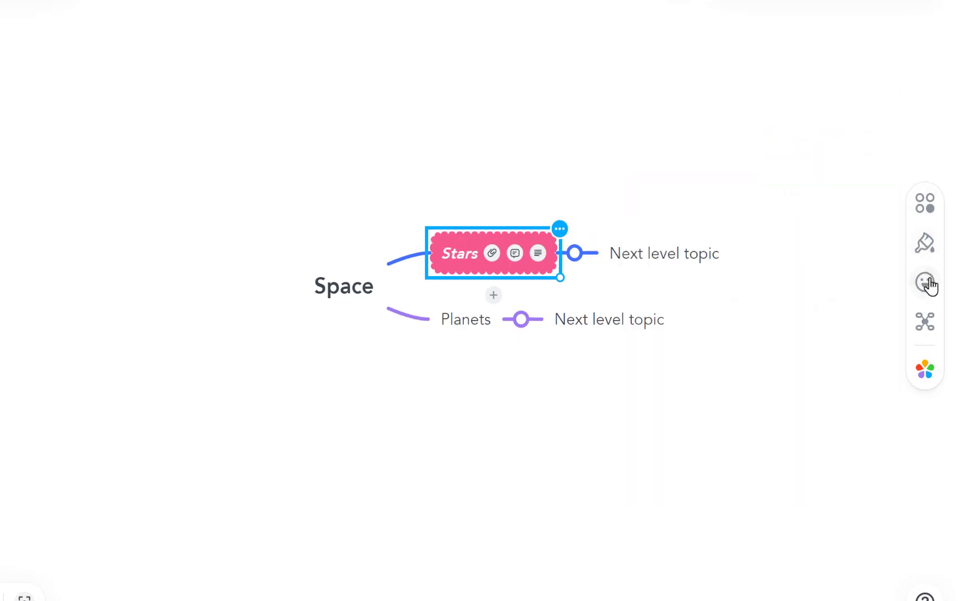
# - Give the Stars topic a thumbs-up emoji image, replacing the bar-chart icon tried first
pyautogui.click(926, 286)
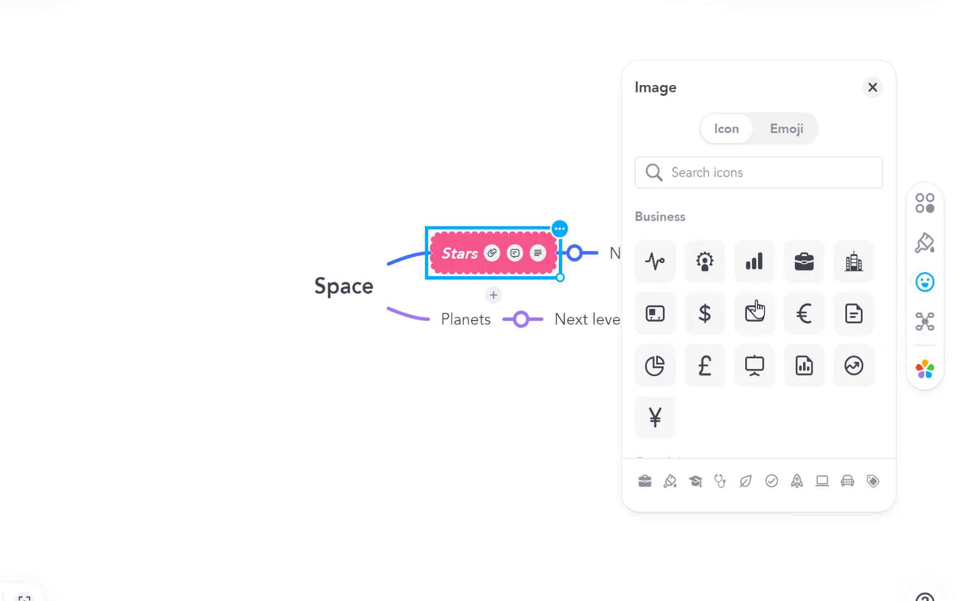
pyautogui.click(757, 262)
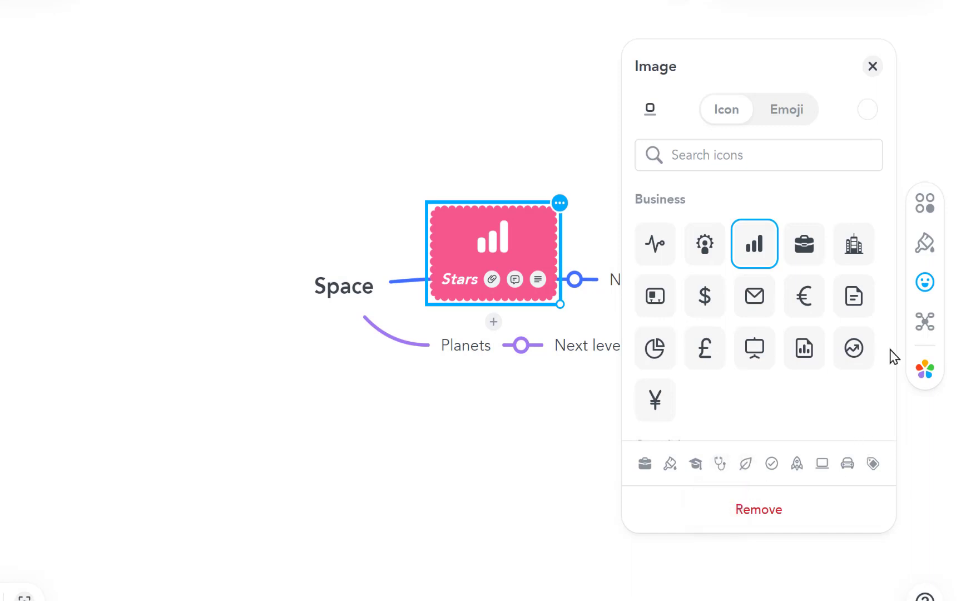
pyautogui.click(791, 108)
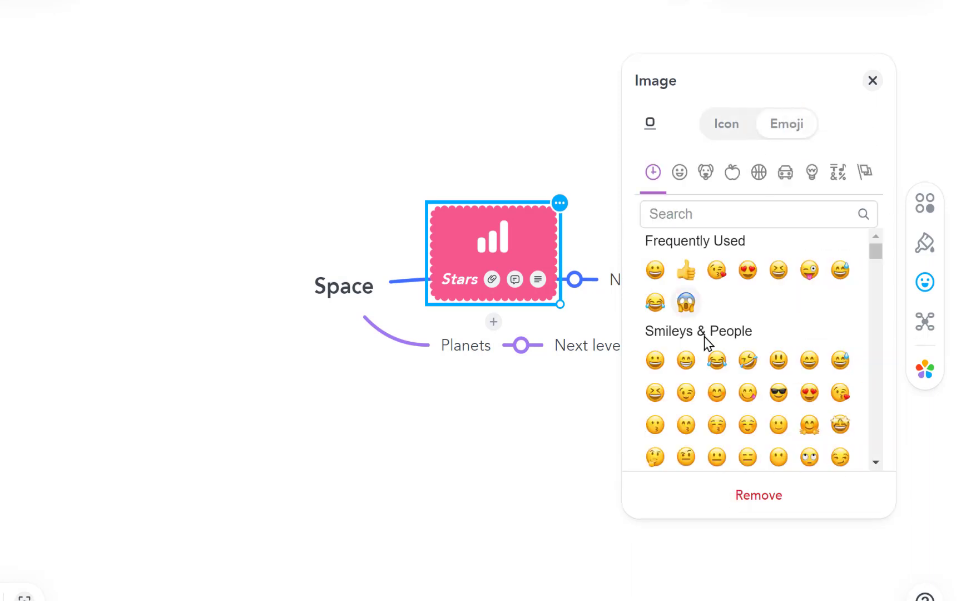
pyautogui.click(685, 274)
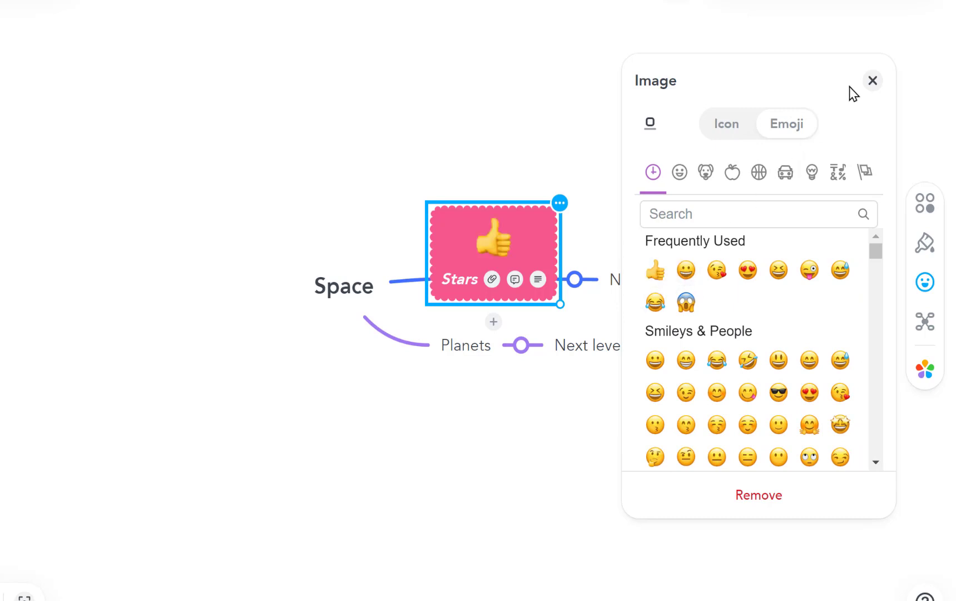
# - Drag Planets' 'Next level topic' child to become a left-side branch directly off Space
pyautogui.click(873, 82)
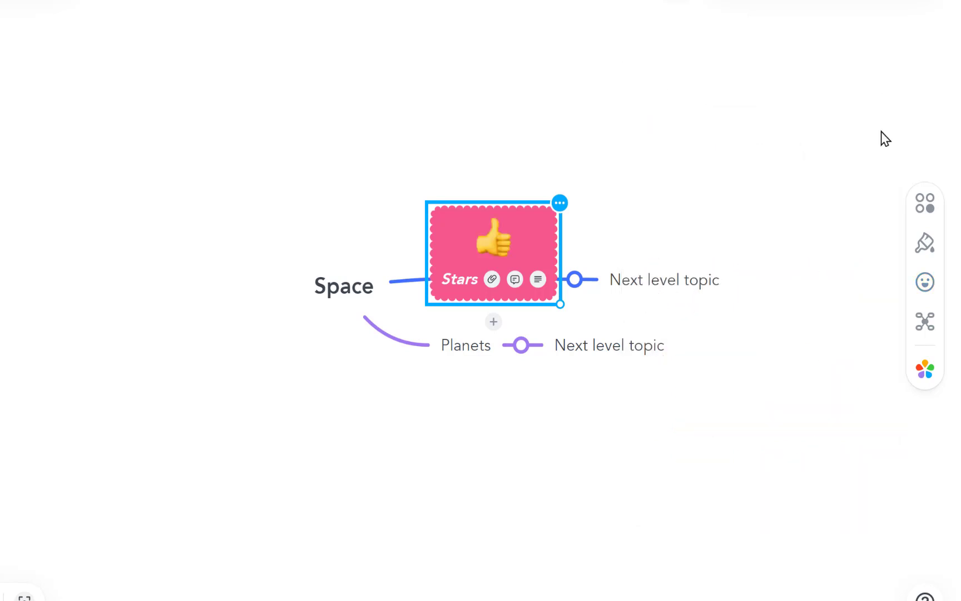
pyautogui.click(923, 322)
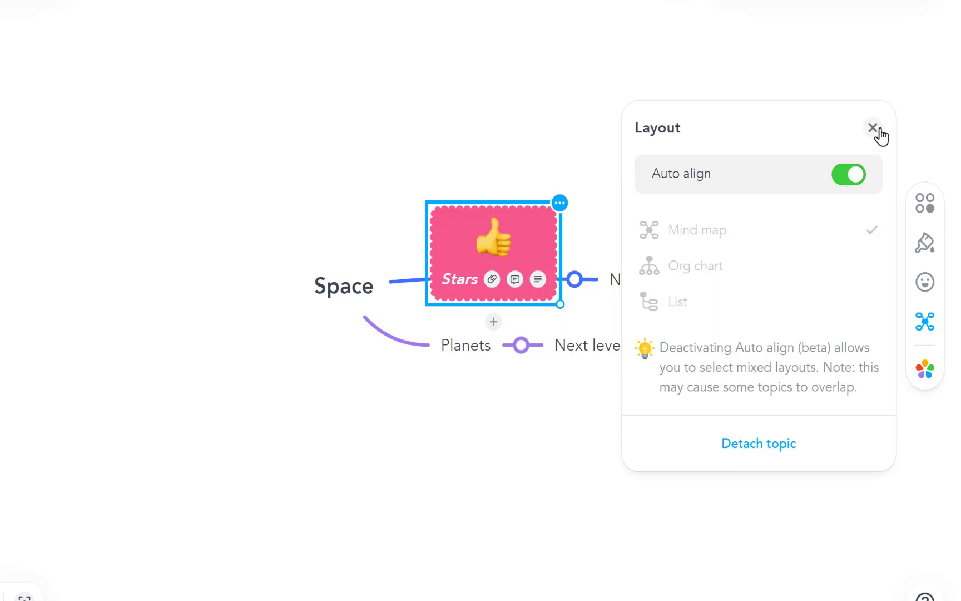
pyautogui.click(873, 128)
pyautogui.moveTo(577, 347); pyautogui.dragTo(385, 534)
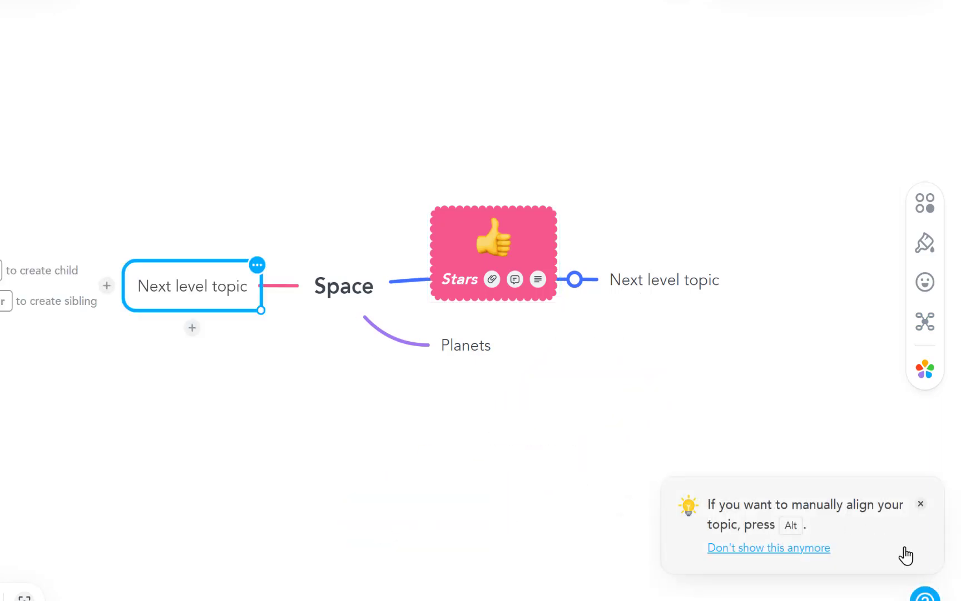
# - Preview the Color Burst, Prism, Spring and Aquarelle themes, then settle on the dark Midnite theme
pyautogui.click(920, 503)
pyautogui.click(925, 372)
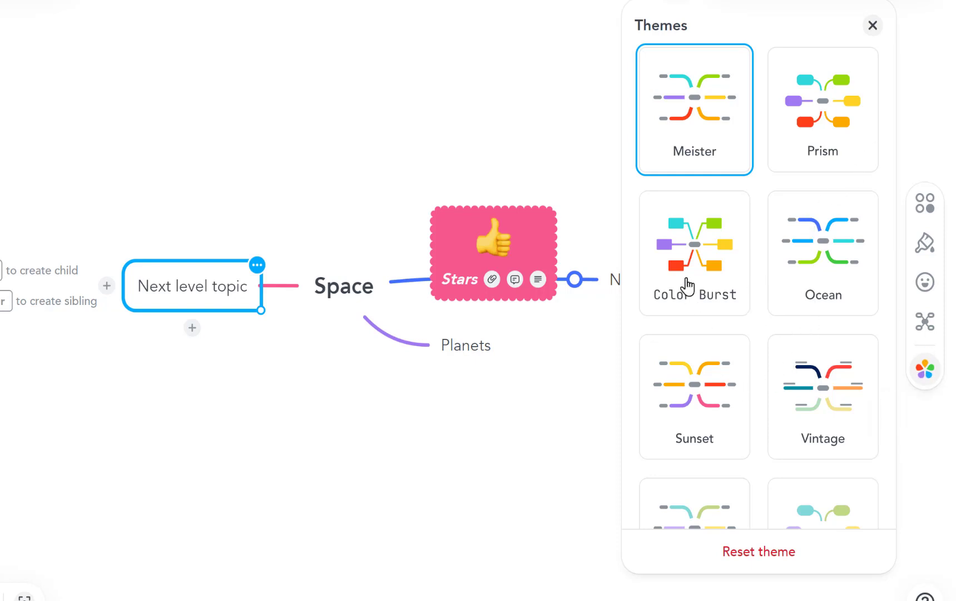
pyautogui.click(688, 287)
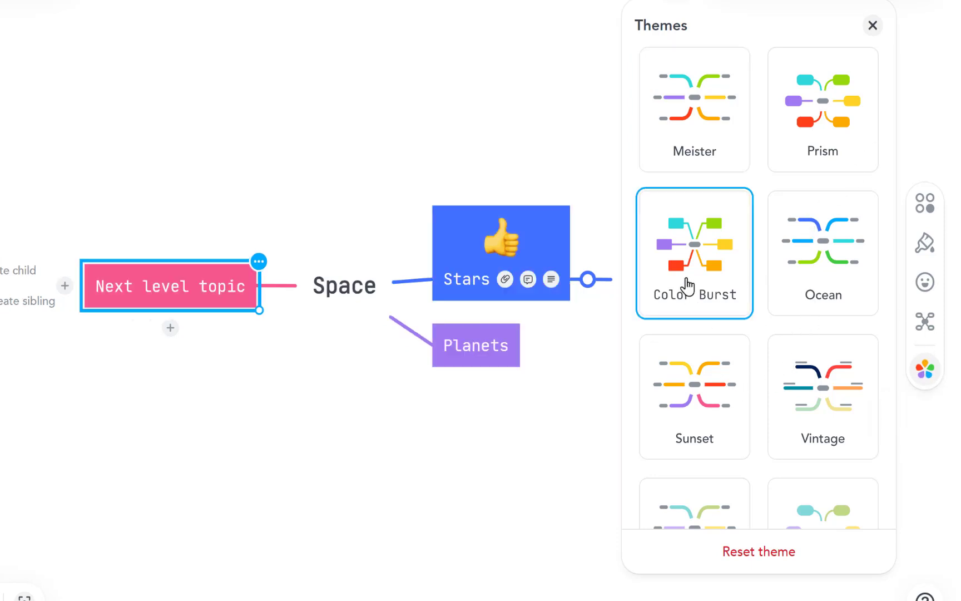
pyautogui.click(826, 121)
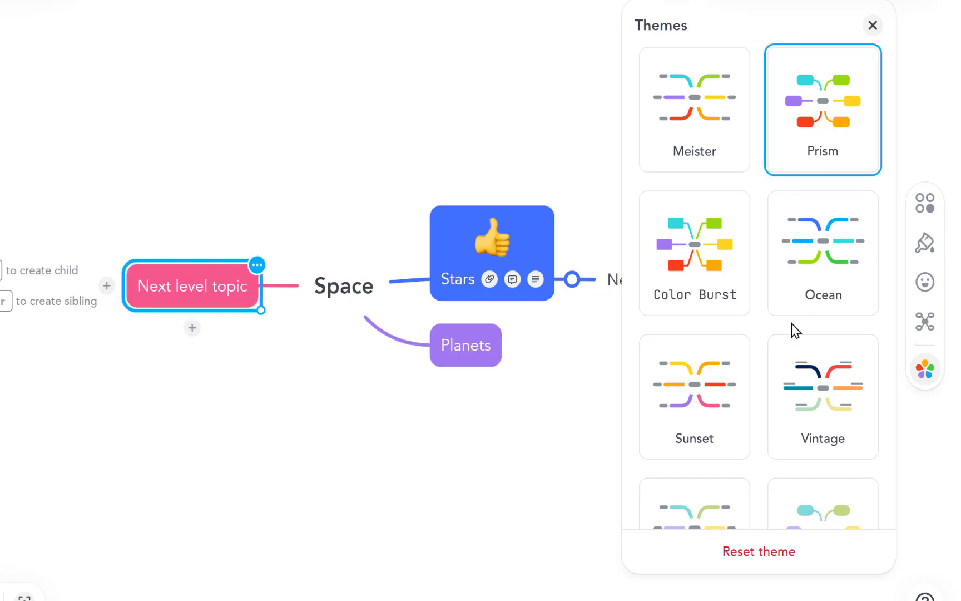
pyautogui.scroll(-10, 795, 330)
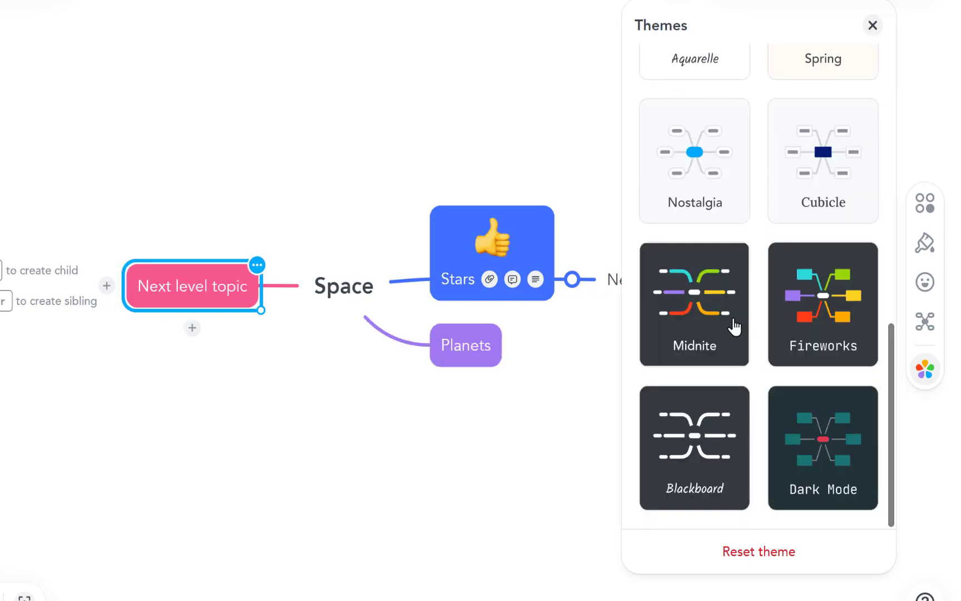
pyautogui.click(718, 322)
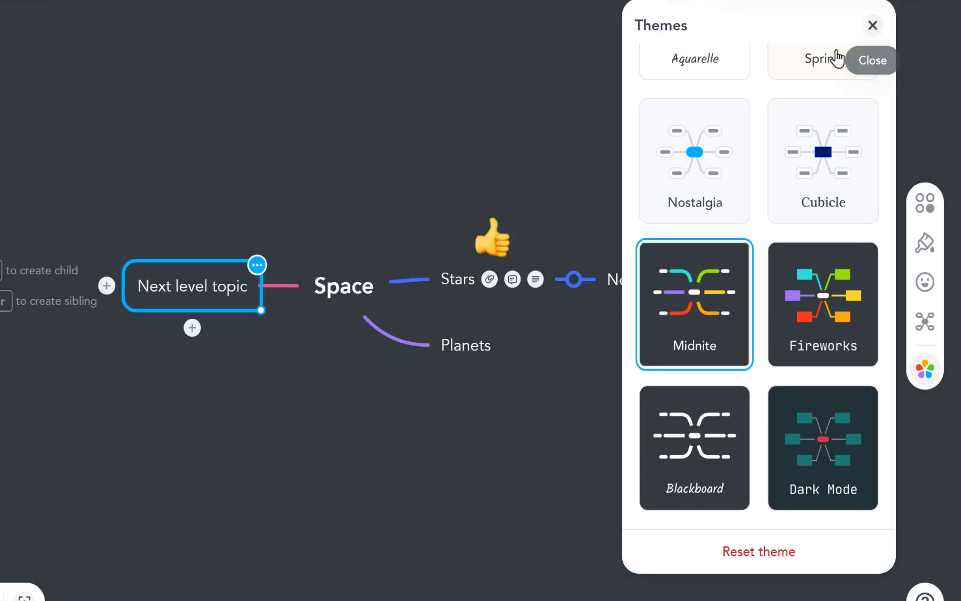
pyautogui.click(822, 68)
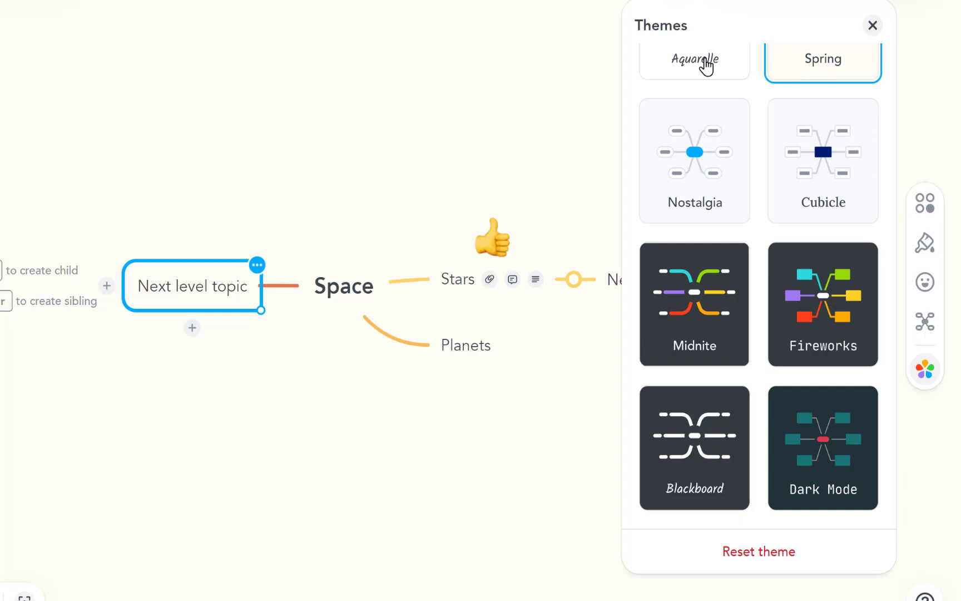
pyautogui.click(708, 64)
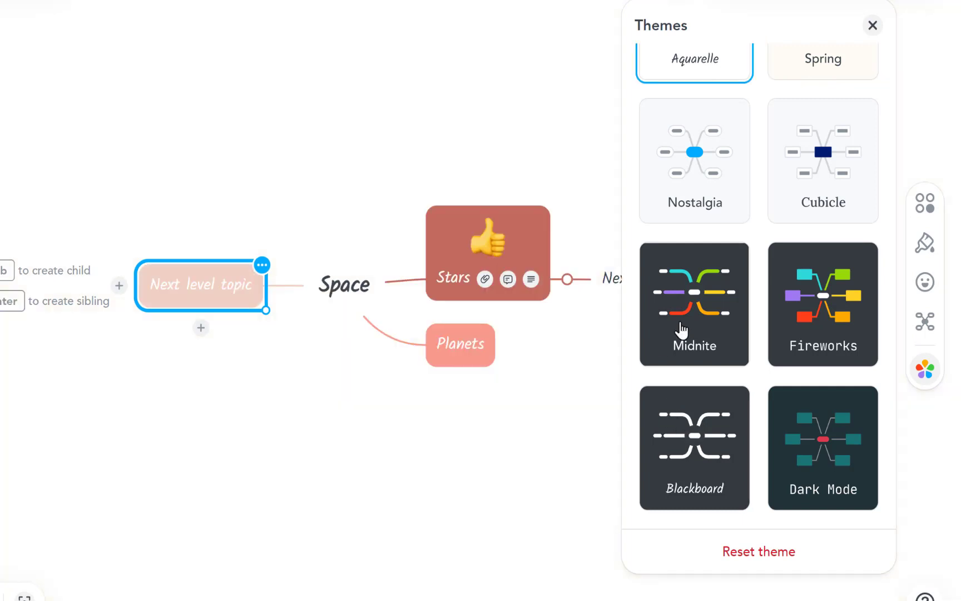
pyautogui.click(681, 329)
pyautogui.click(874, 26)
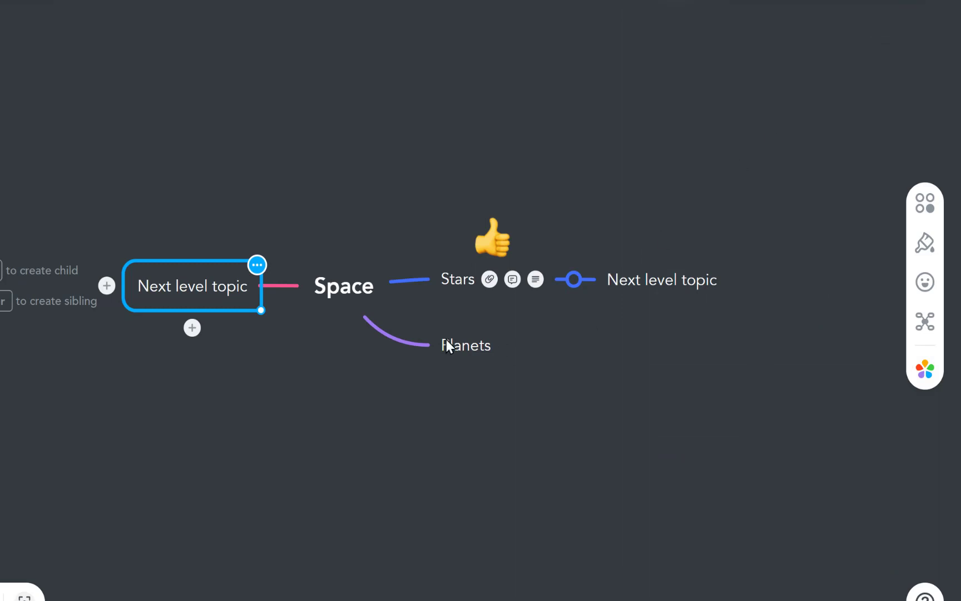
# - Widen the central Space topic and reselect it
pyautogui.click(350, 286)
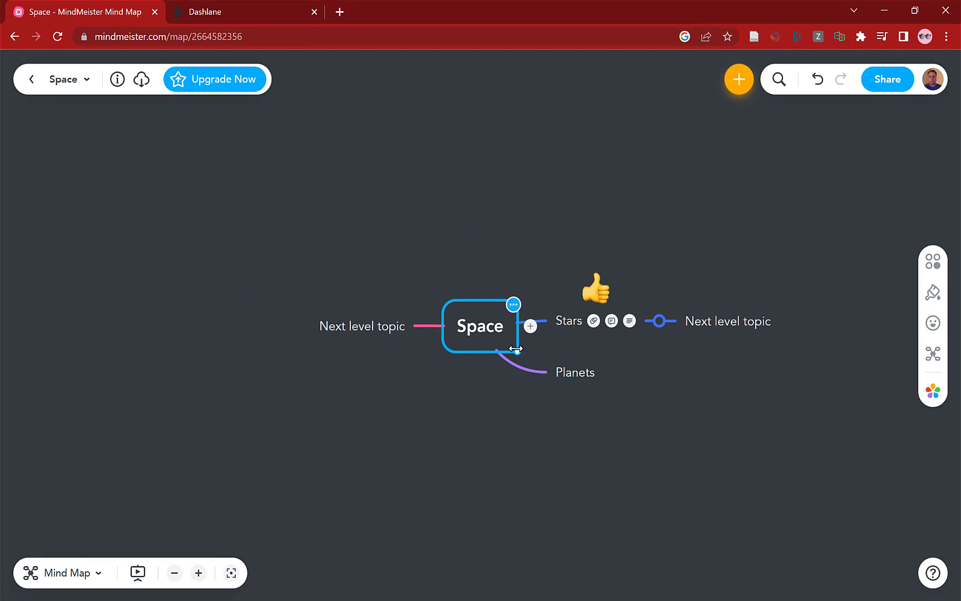
pyautogui.moveTo(518, 351); pyautogui.dragTo(608, 429)
pyautogui.click(514, 306)
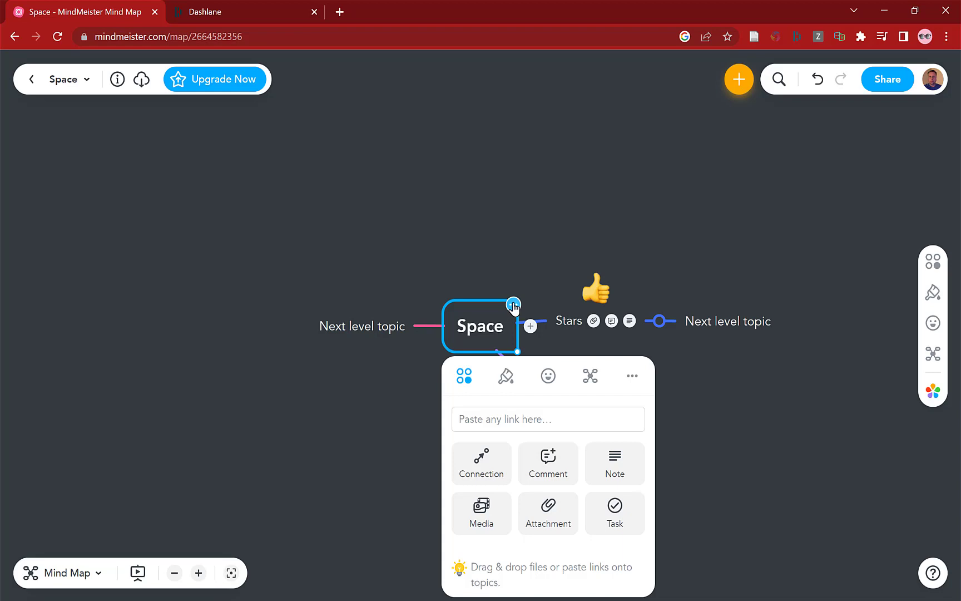
pyautogui.click(510, 266)
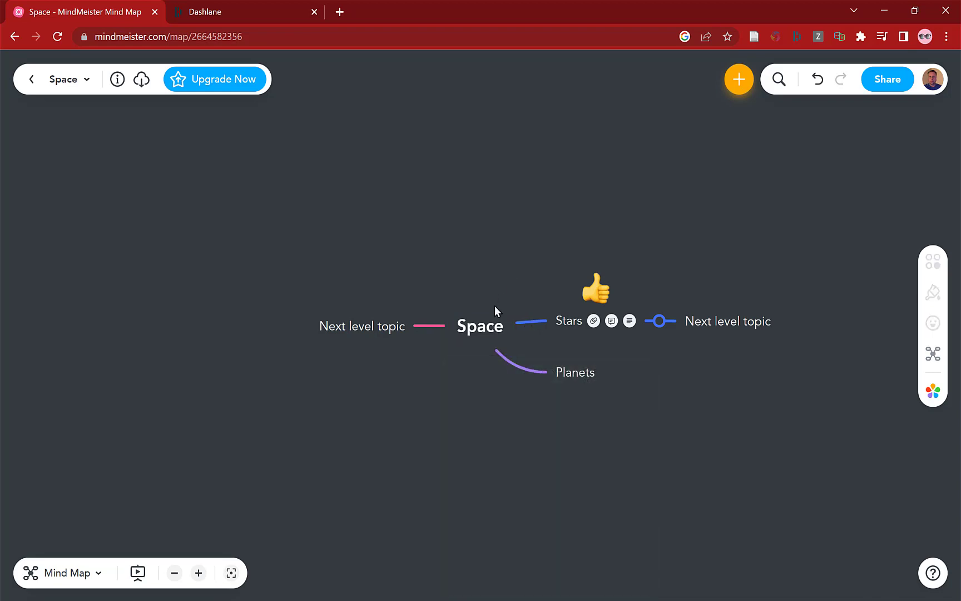
pyautogui.click(481, 332)
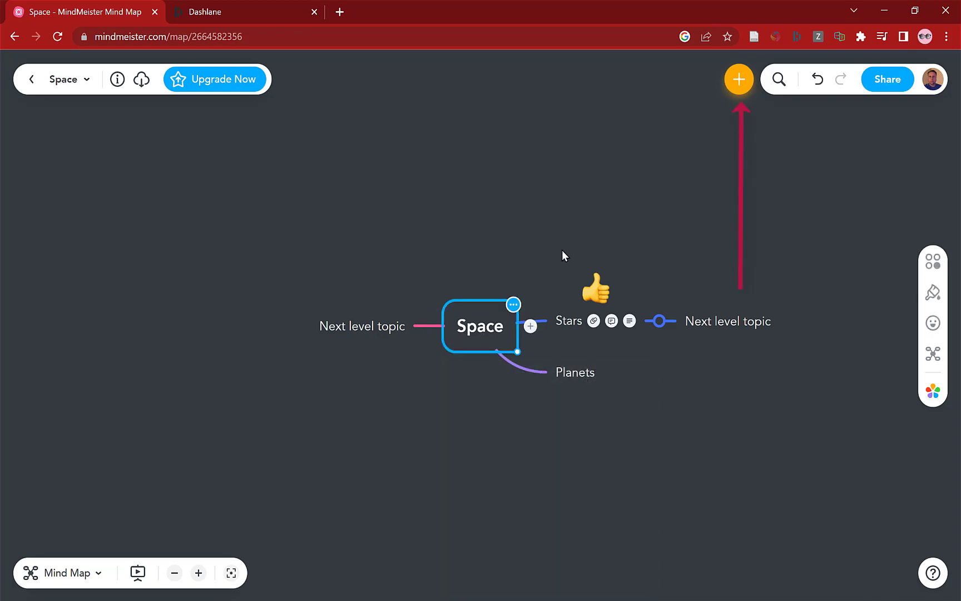
# - Add a new child topic named 'Moon' under Space, then use Moon's add-child button
pyautogui.click(738, 80)
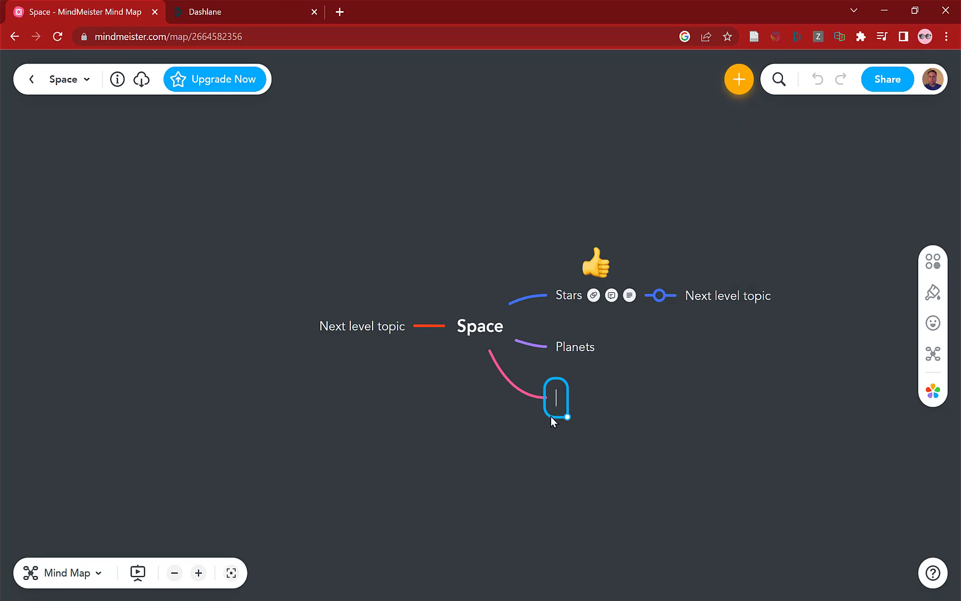
pyautogui.write('Moon')
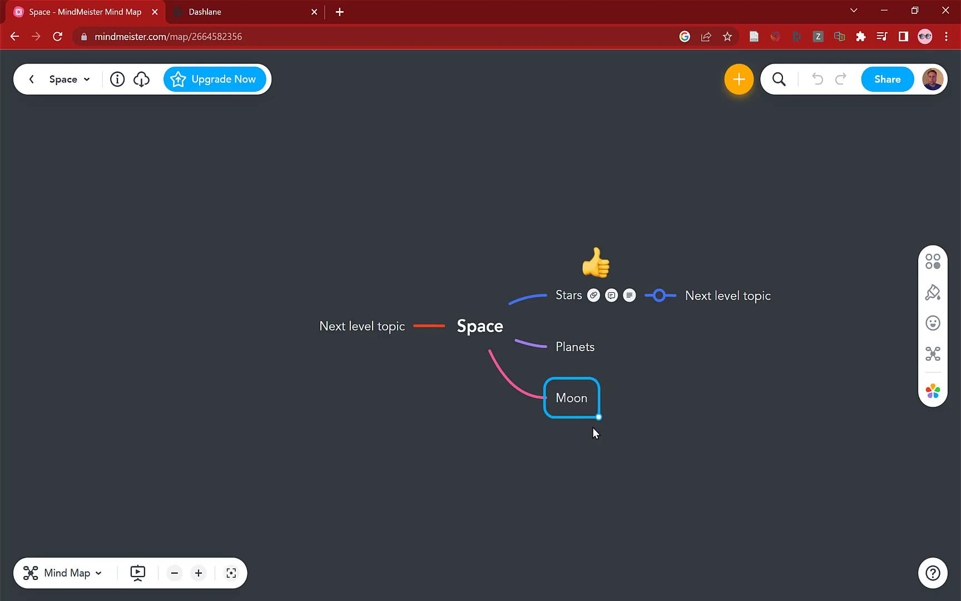
pyautogui.click(594, 428)
pyautogui.click(573, 403)
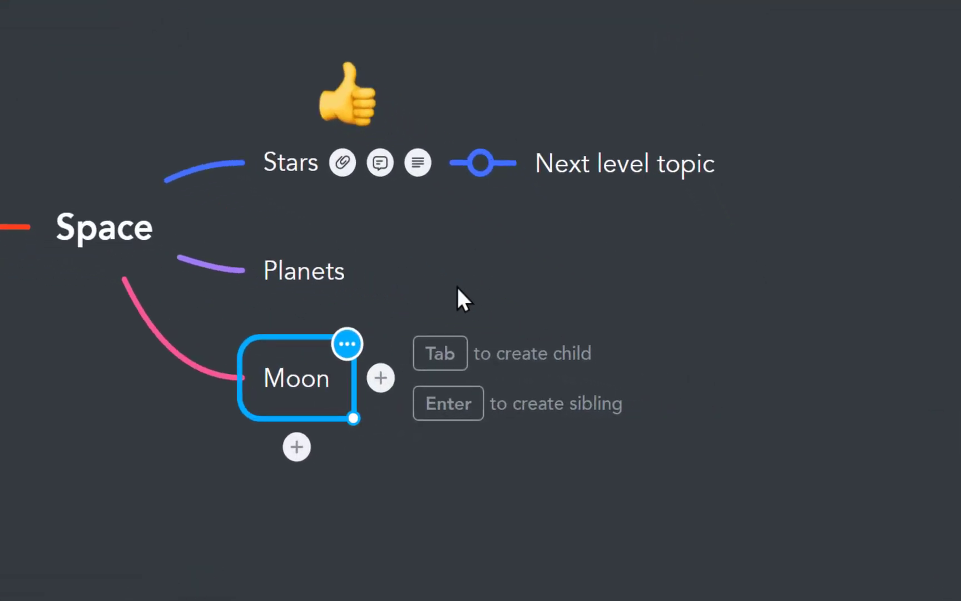
pyautogui.click(381, 378)
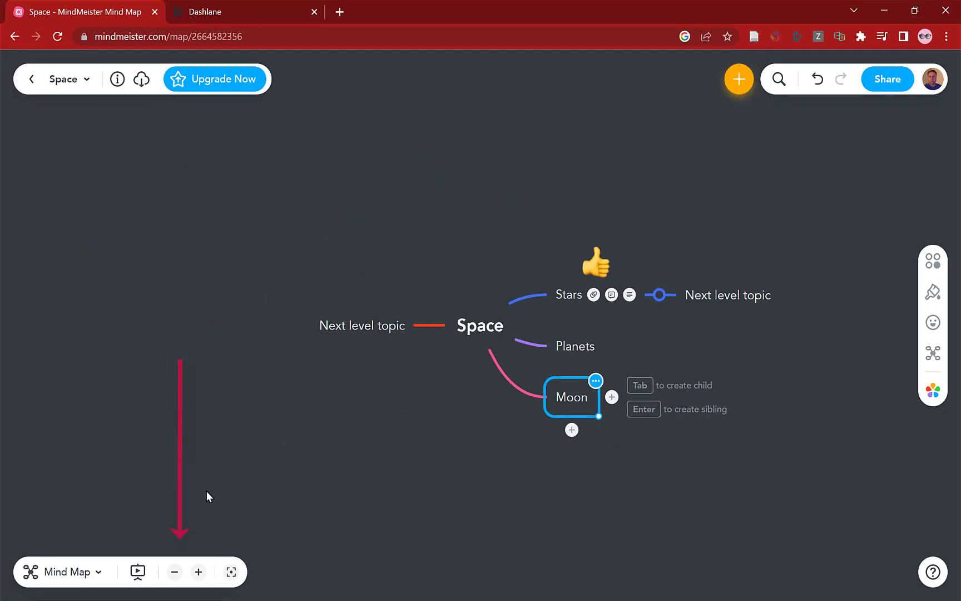
pyautogui.click(98, 573)
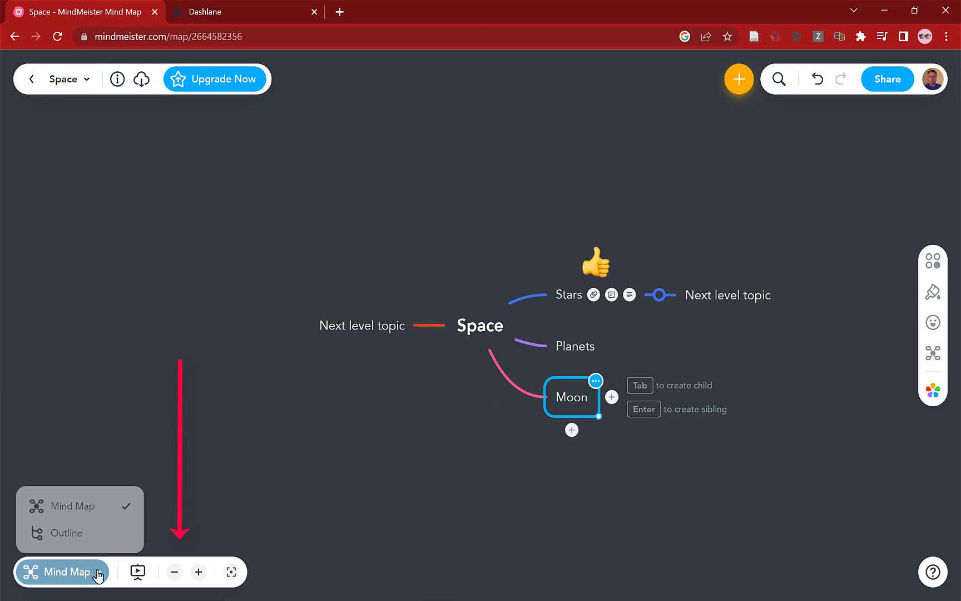
pyautogui.click(72, 536)
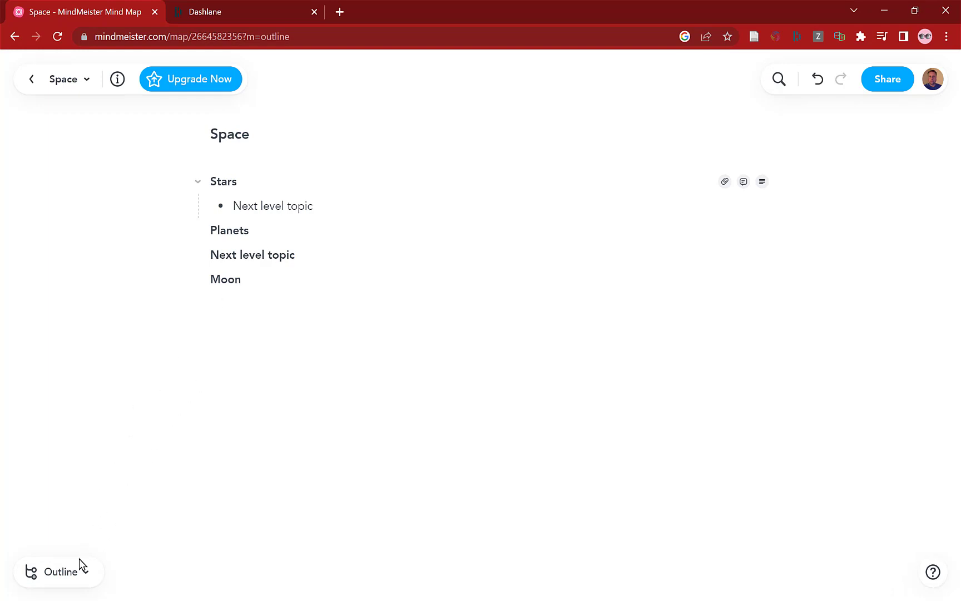
pyautogui.click(74, 579)
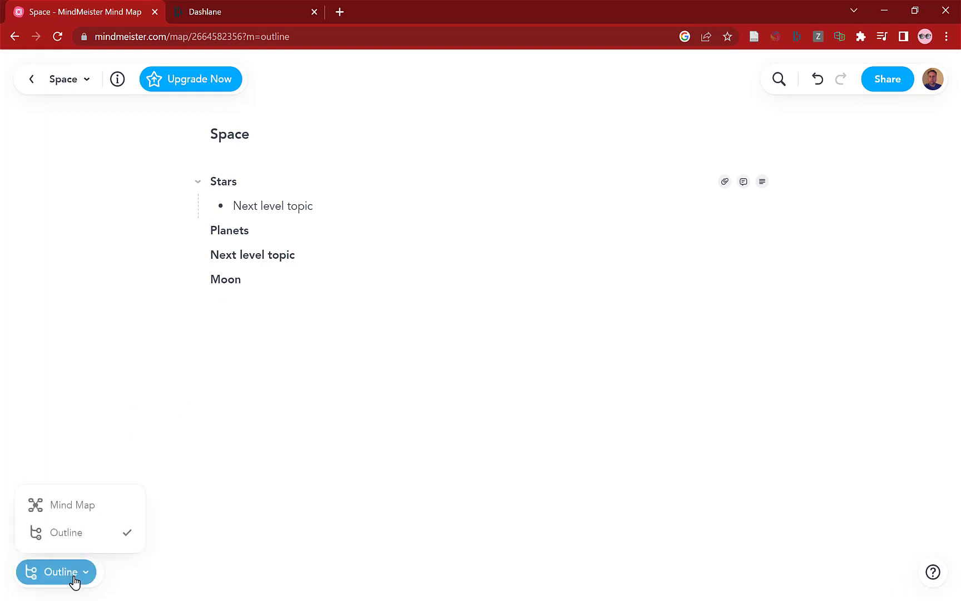
pyautogui.click(73, 509)
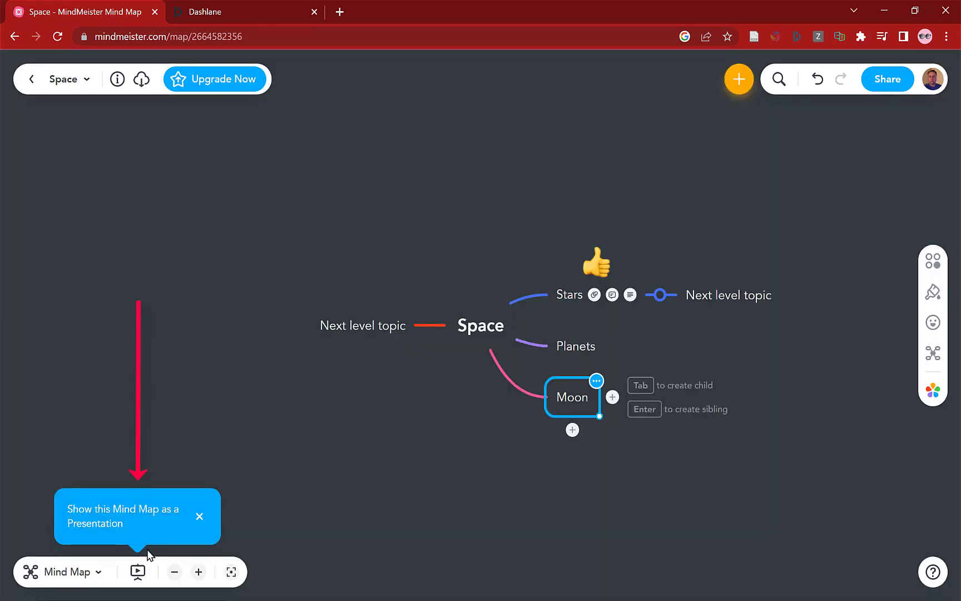
pyautogui.click(137, 573)
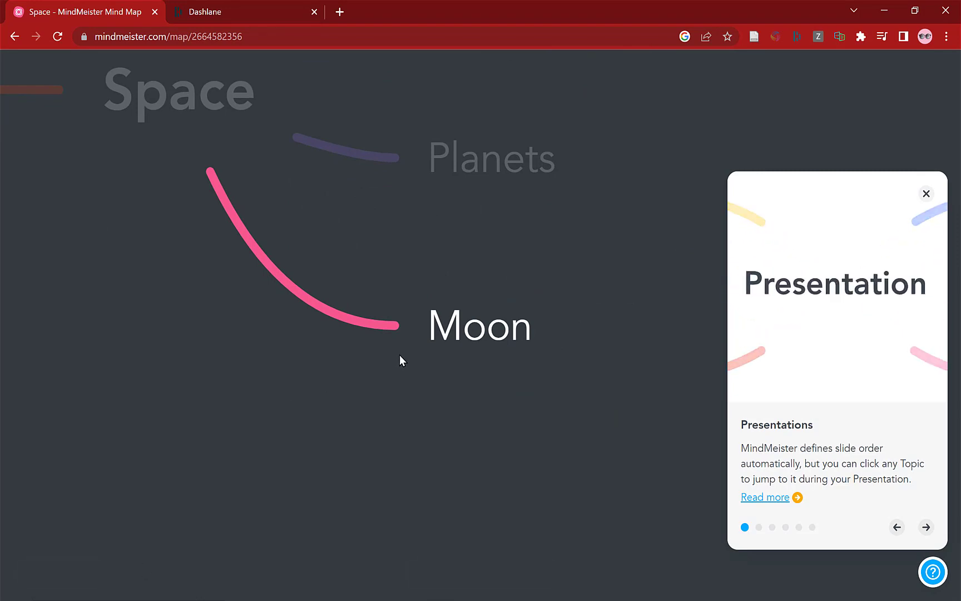
pyautogui.click(491, 165)
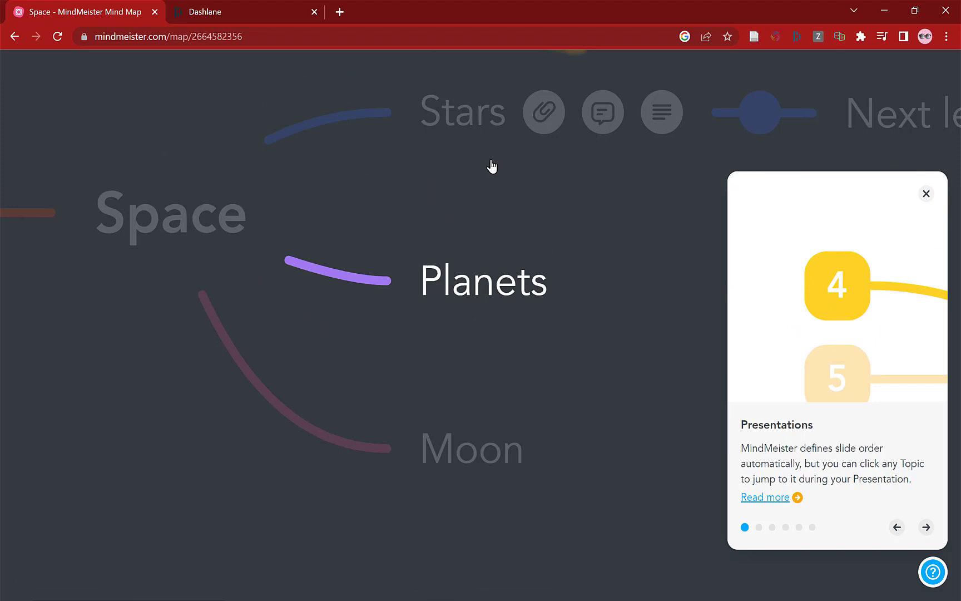
pyautogui.click(459, 167)
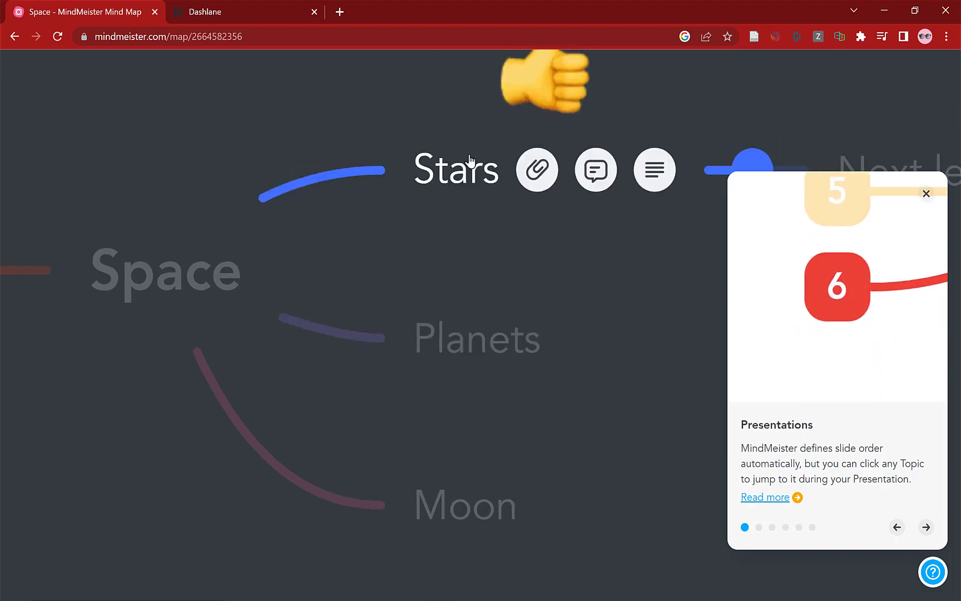
pyautogui.click(473, 397)
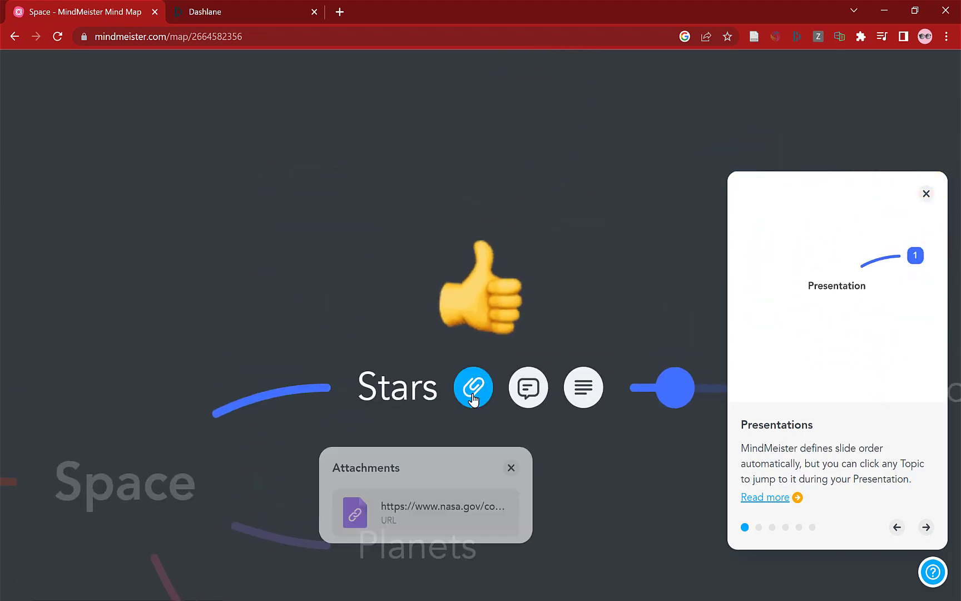
pyautogui.click(530, 400)
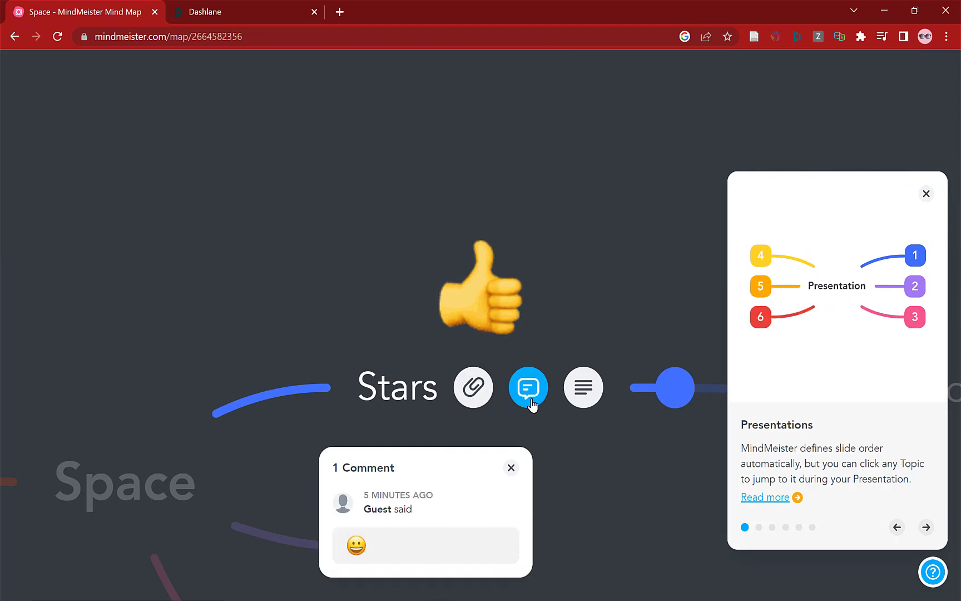
pyautogui.click(584, 395)
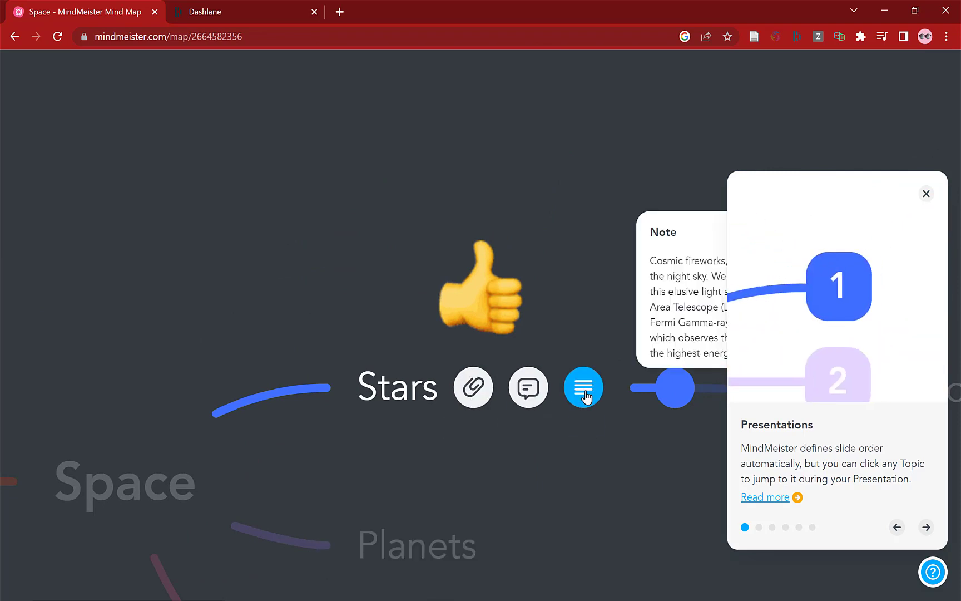
pyautogui.click(926, 194)
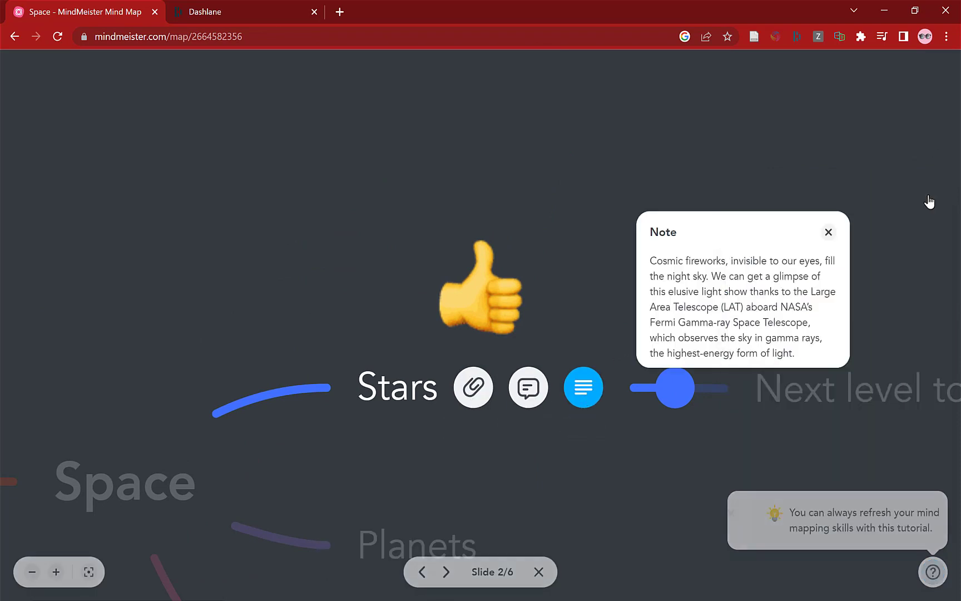
pyautogui.click(828, 232)
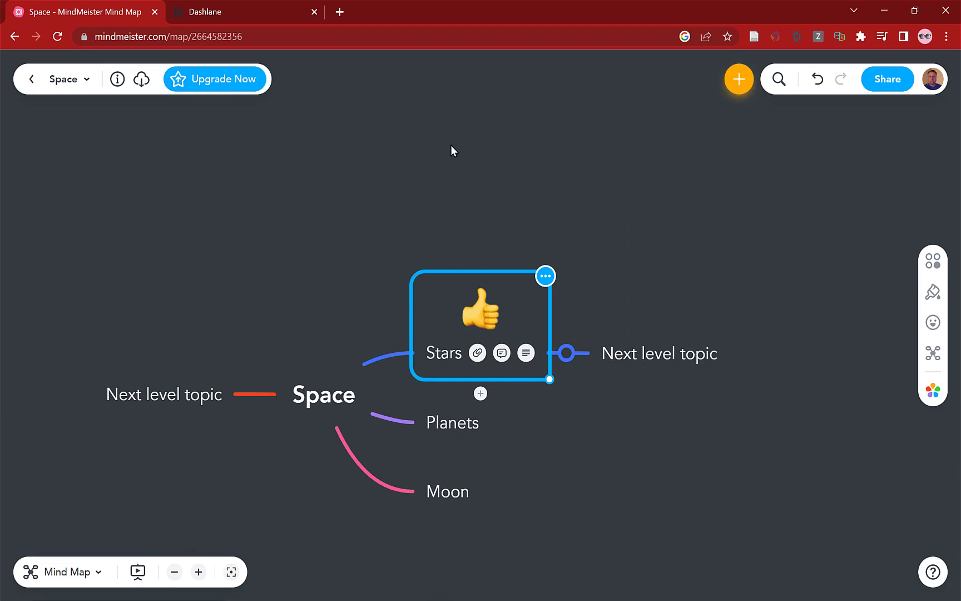
# - Export the Space map as a Document Outline (.rtf) to this computer and open Space.rtf
pyautogui.click(142, 80)
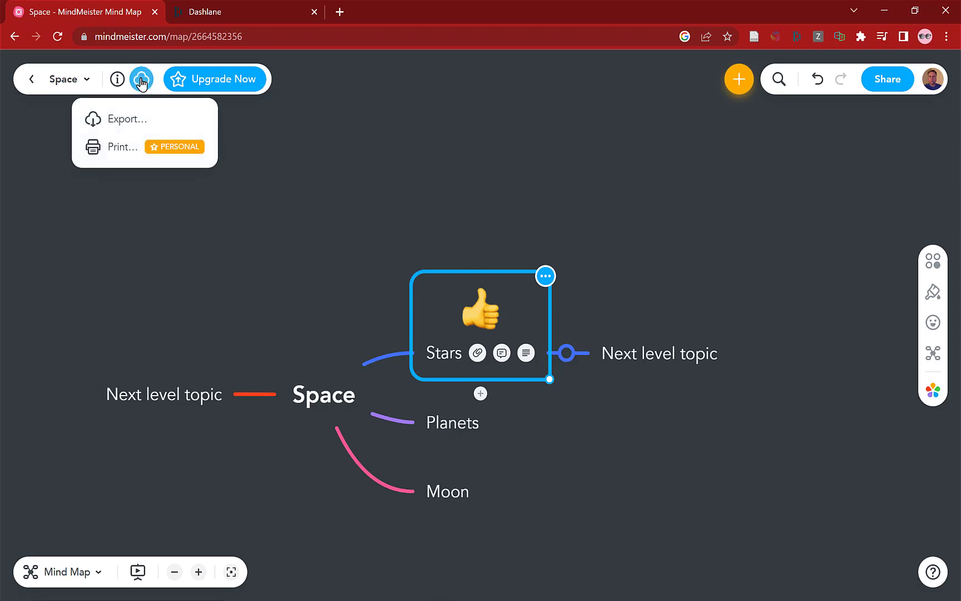
pyautogui.click(121, 121)
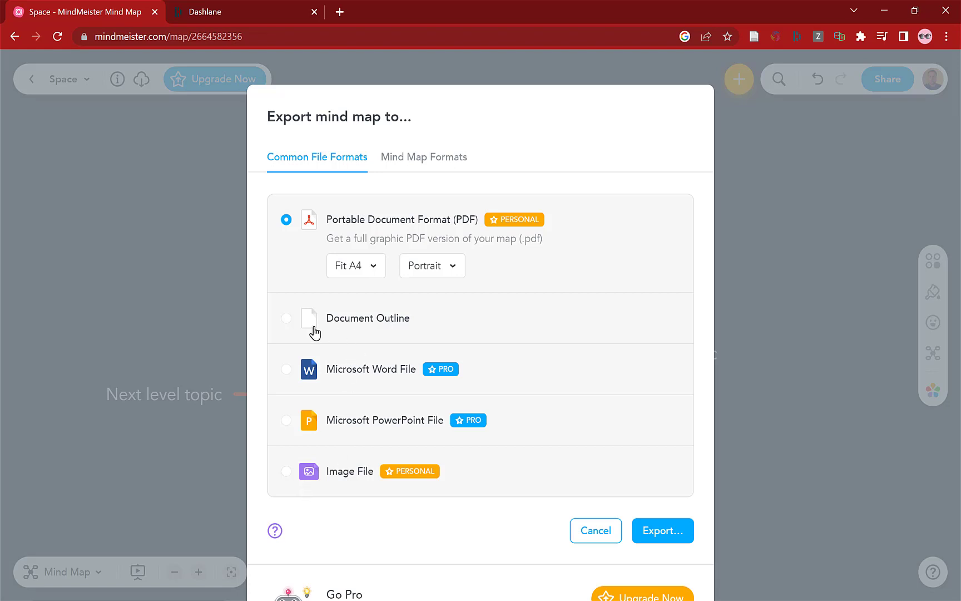
pyautogui.click(286, 321)
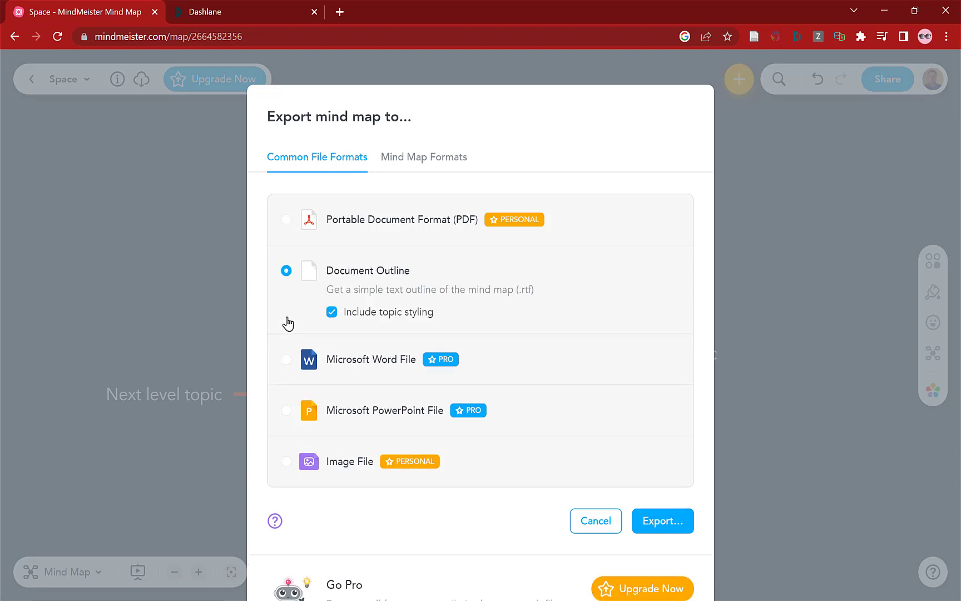
pyautogui.click(651, 522)
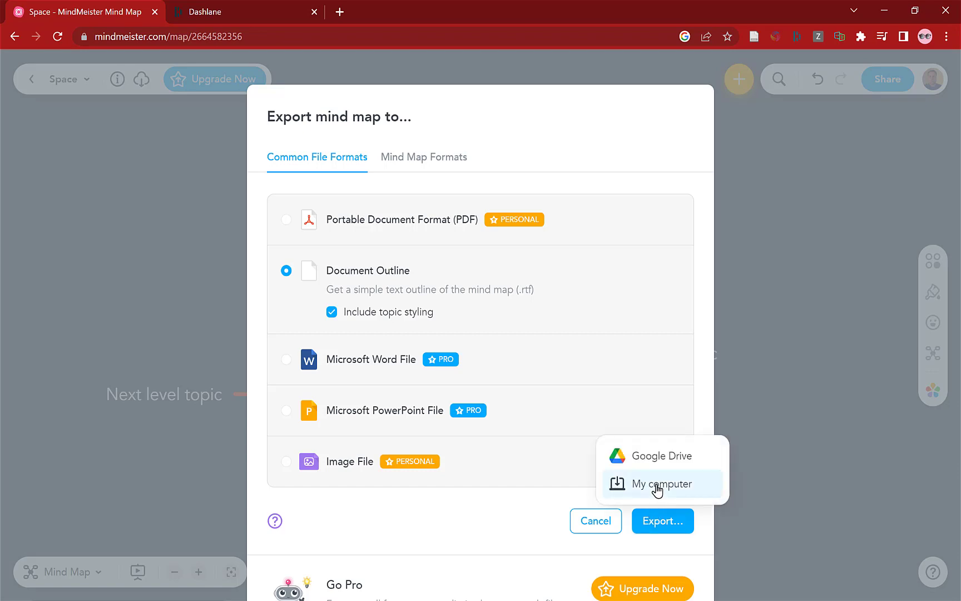
pyautogui.click(657, 485)
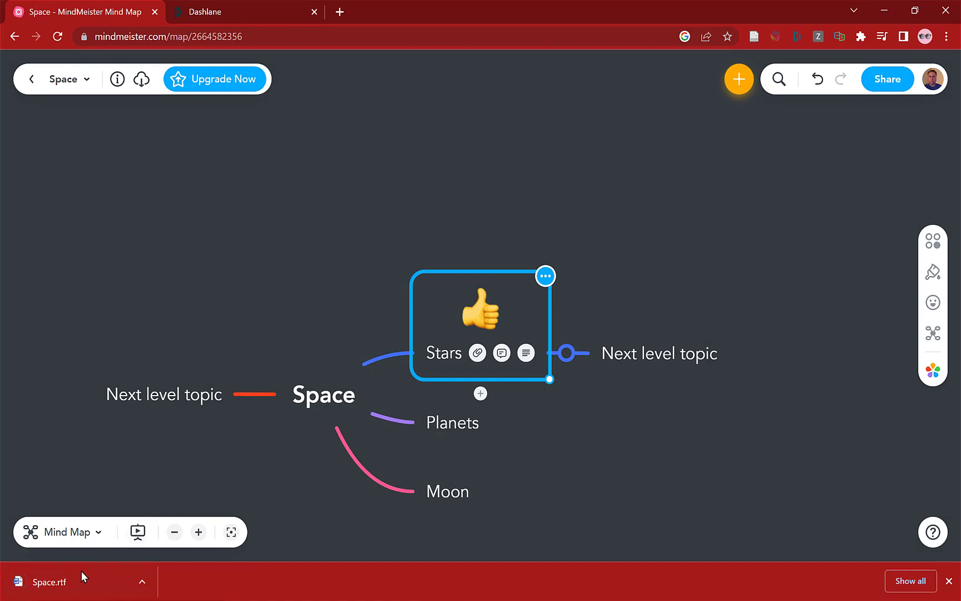
pyautogui.click(82, 571)
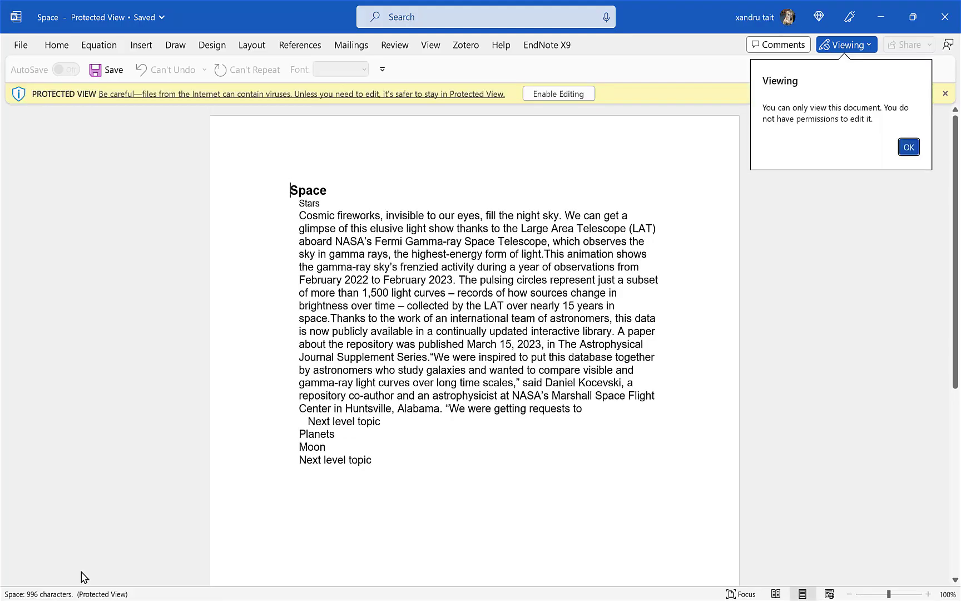
# - Enable editing on Space.rtf, scroll through it, then close the document and Word
pyautogui.click(550, 96)
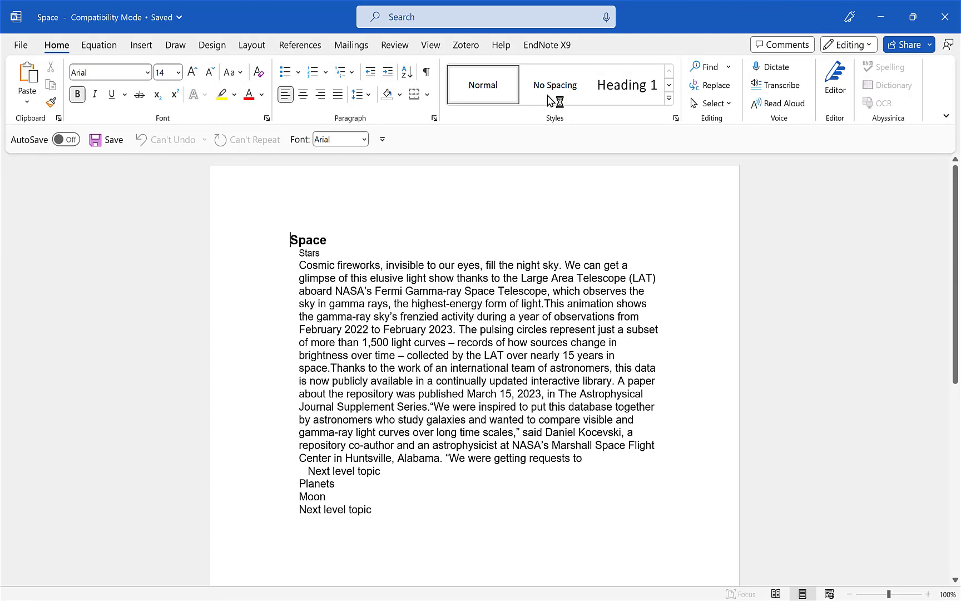
pyautogui.scroll(-6, 412, 425)
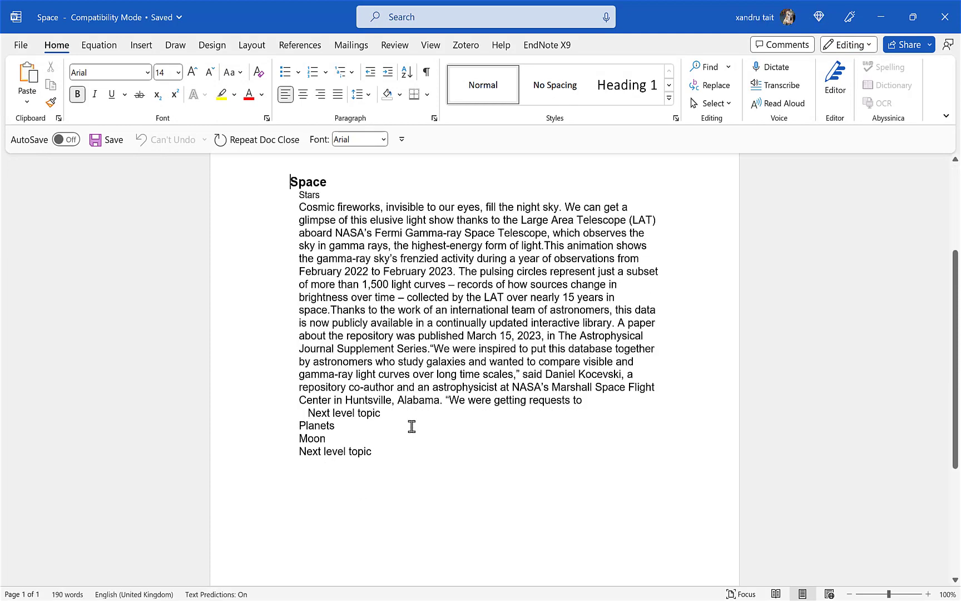
pyautogui.scroll(6, 411, 426)
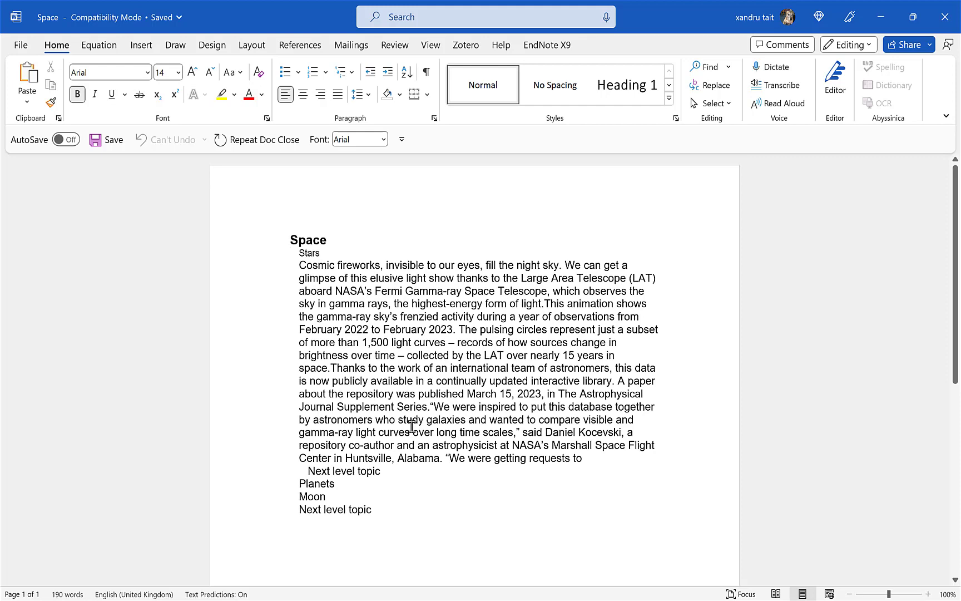
pyautogui.click(952, 7)
pyautogui.click(953, 6)
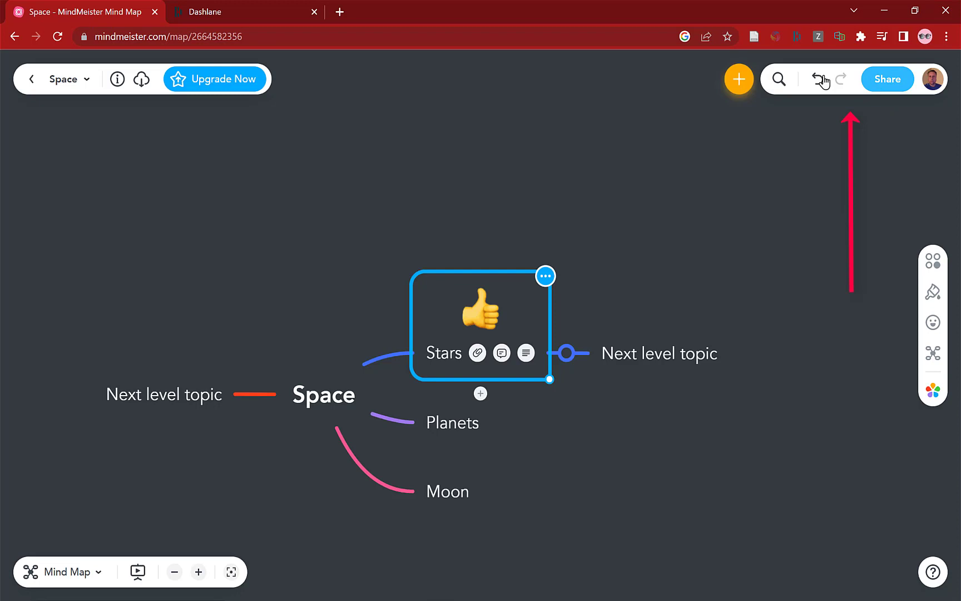
pyautogui.click(887, 81)
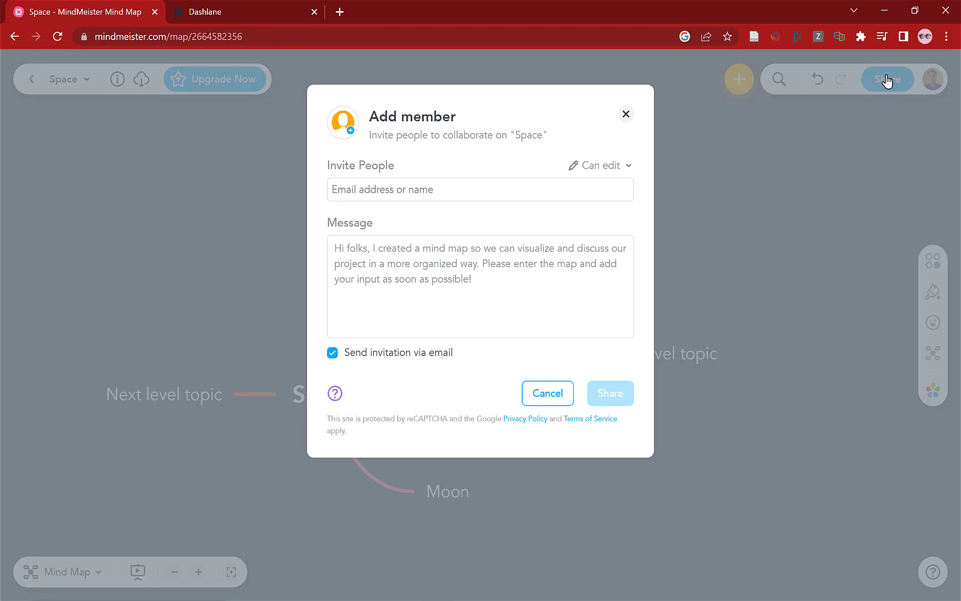
pyautogui.click(545, 398)
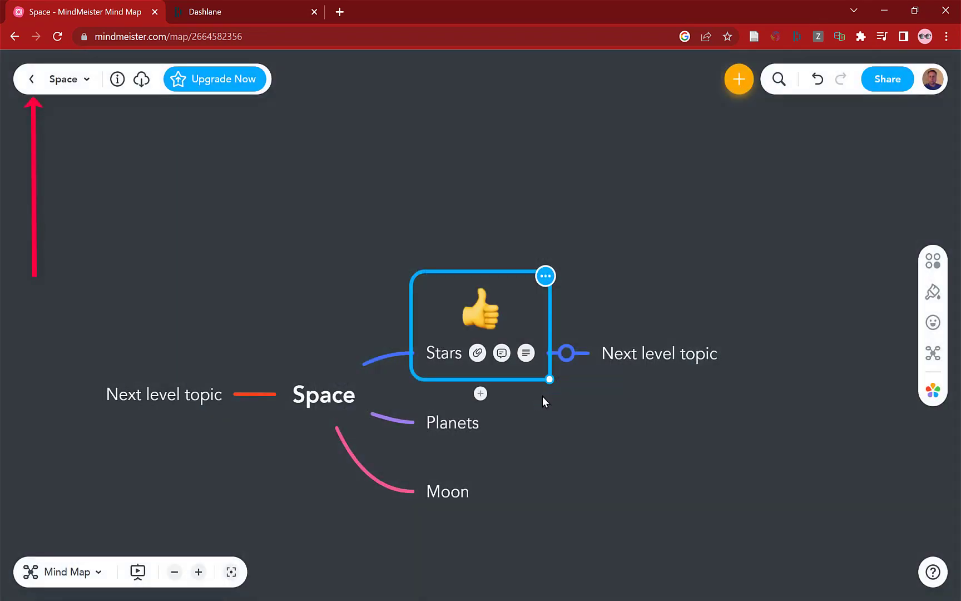
# - Go back to My Maps and open Export from the Space map card's menu
pyautogui.click(32, 79)
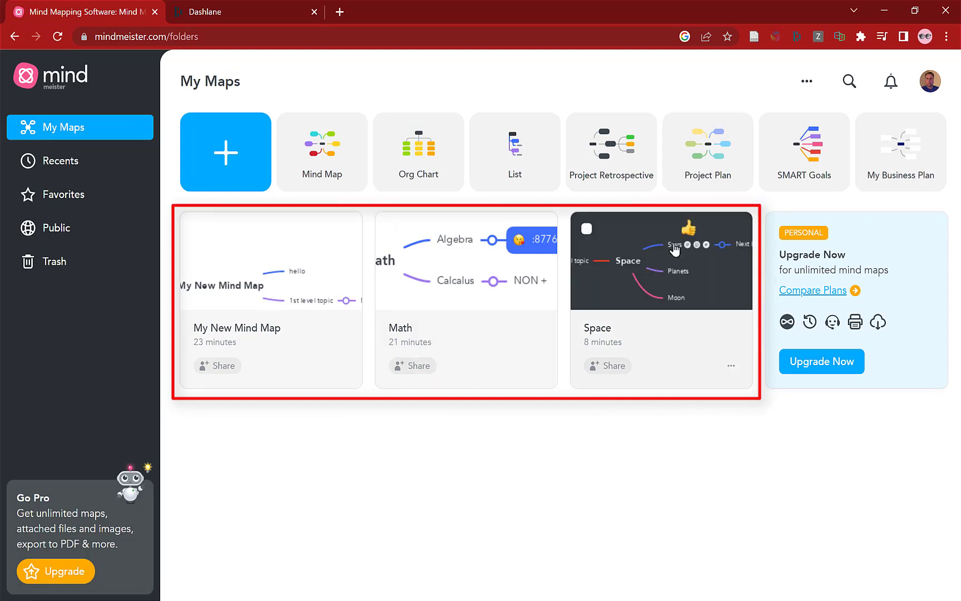
pyautogui.click(730, 365)
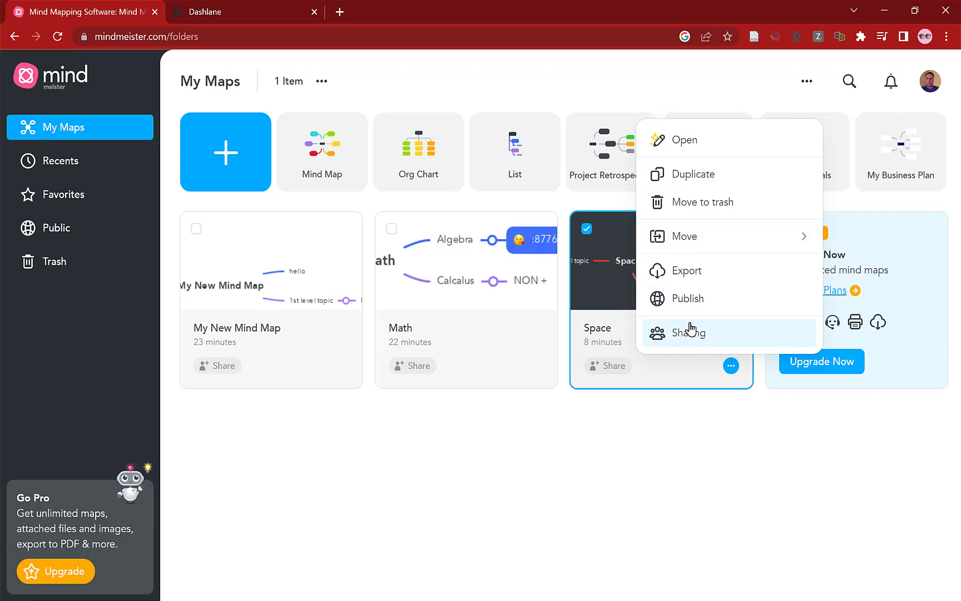
pyautogui.click(689, 278)
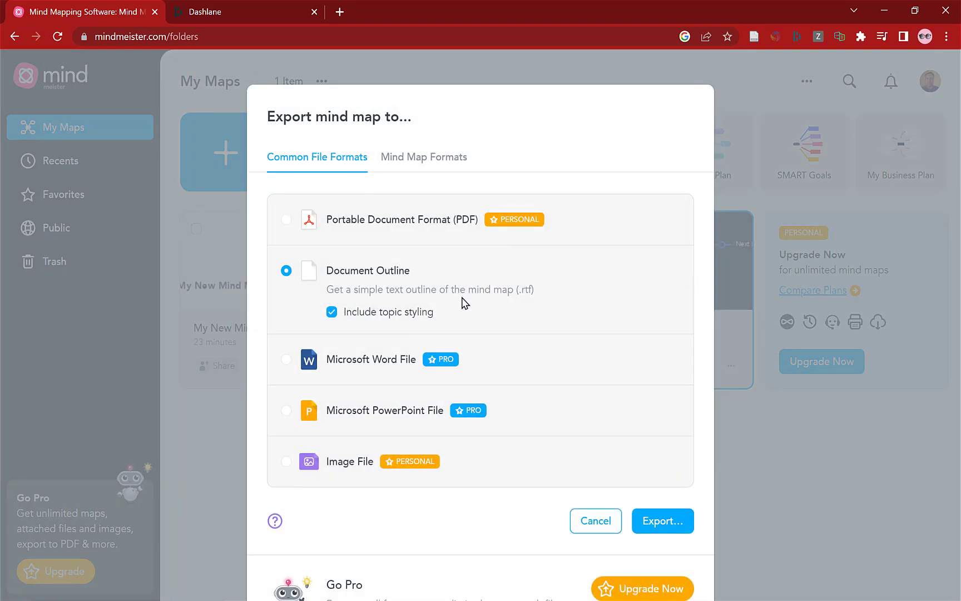